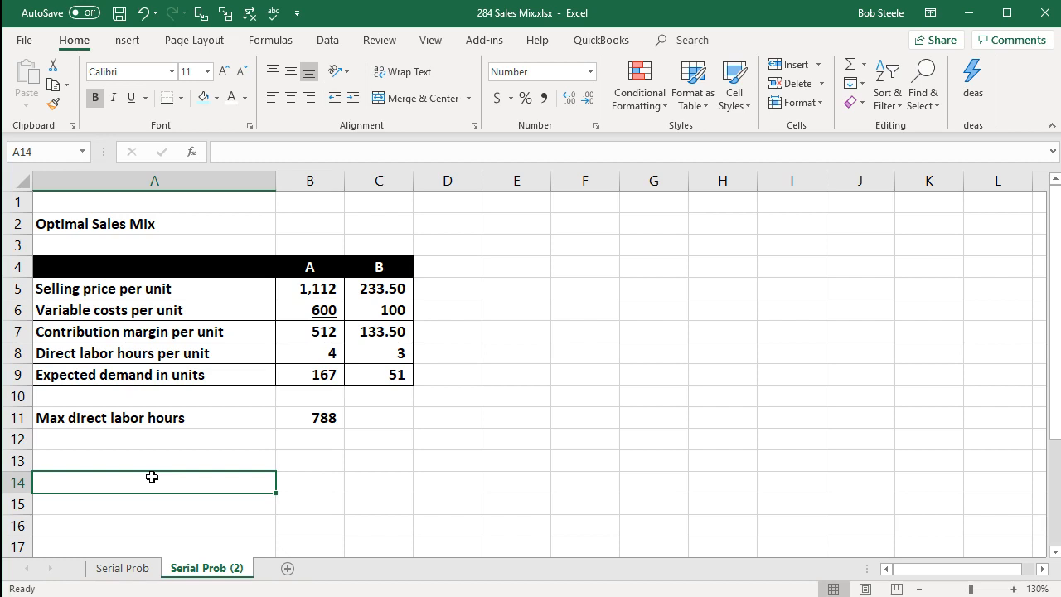
# Examine the selling price, variable cost and contribution margin rows, including the contribution margin formula for product A
pyautogui.click(147, 291)
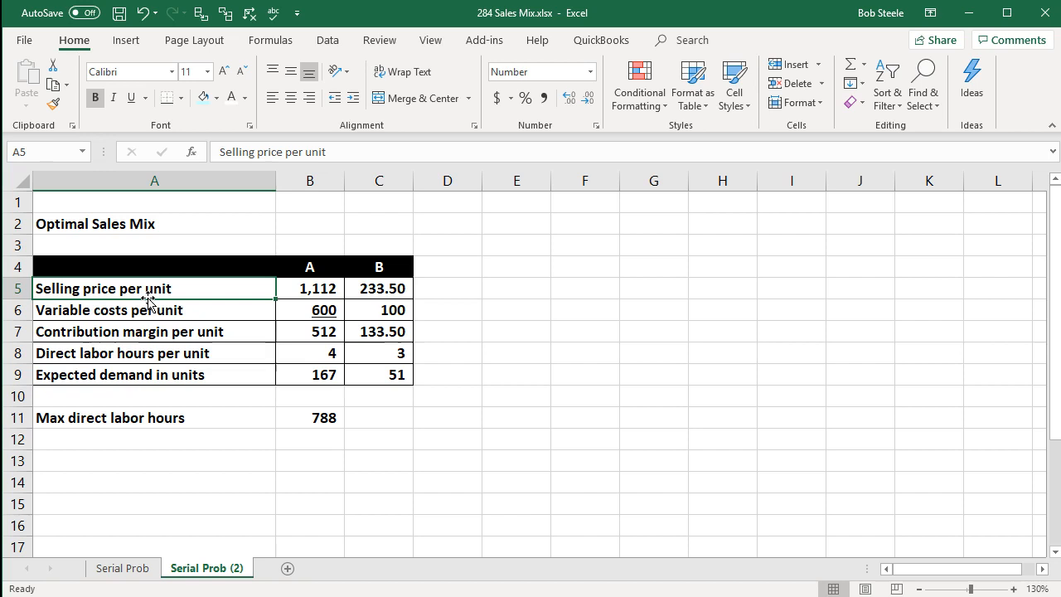
pyautogui.press('Down')
pyautogui.press('Right')
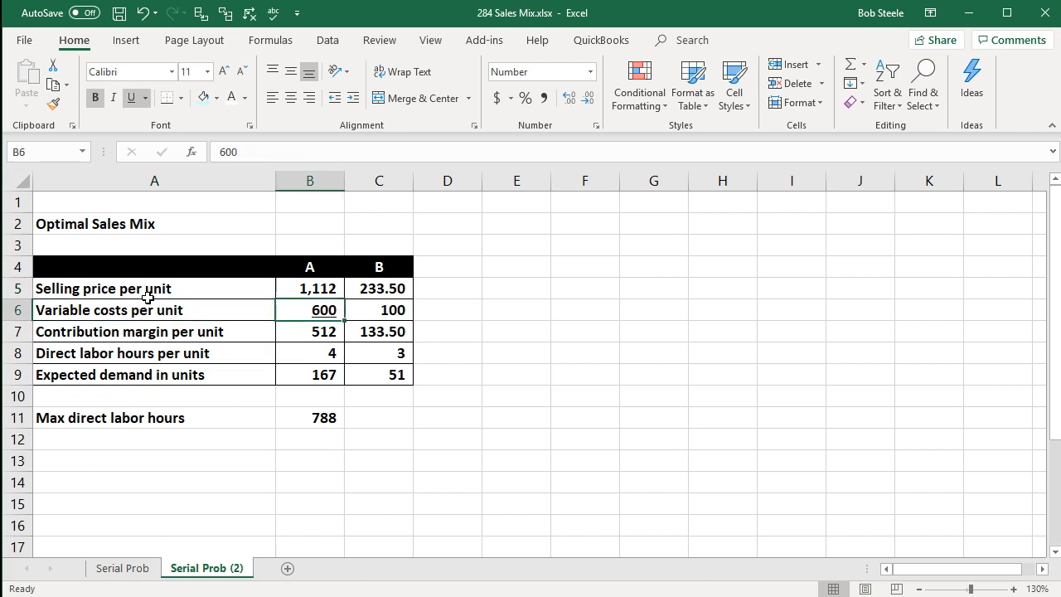
pyautogui.click(152, 458)
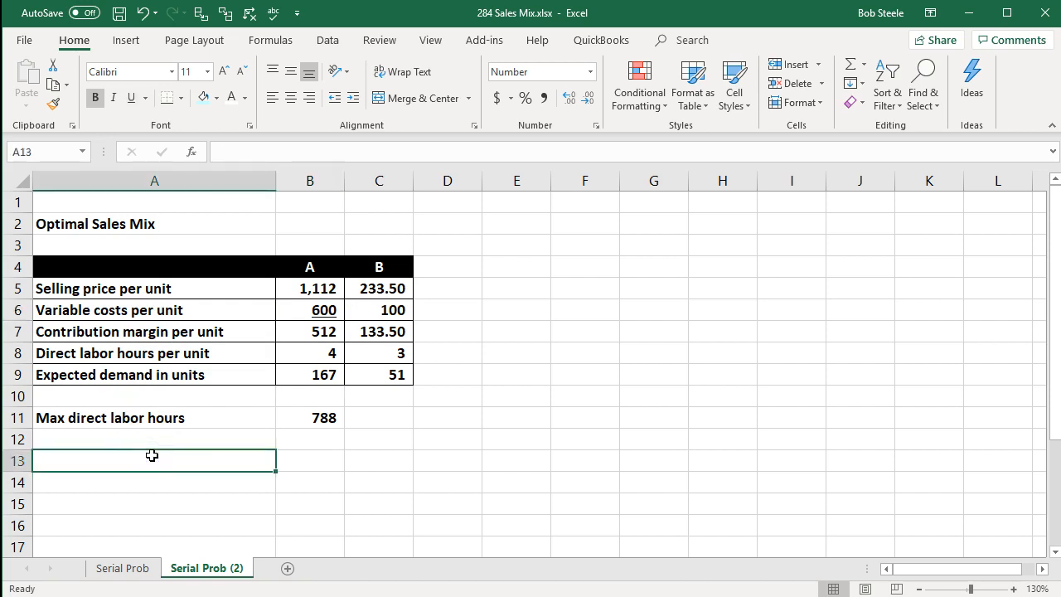
pyautogui.click(126, 284)
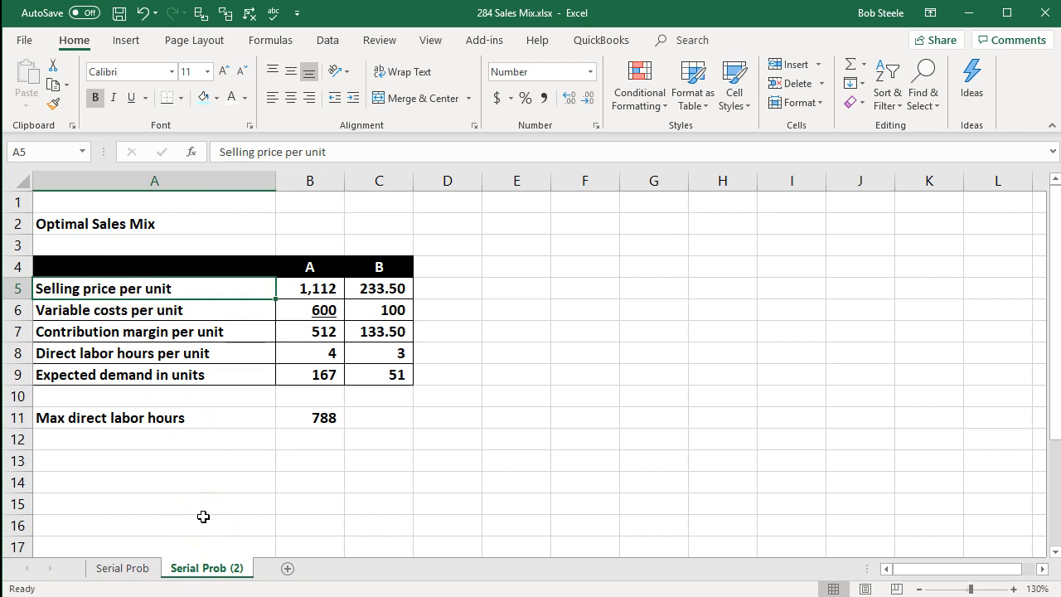
pyautogui.press('Down')
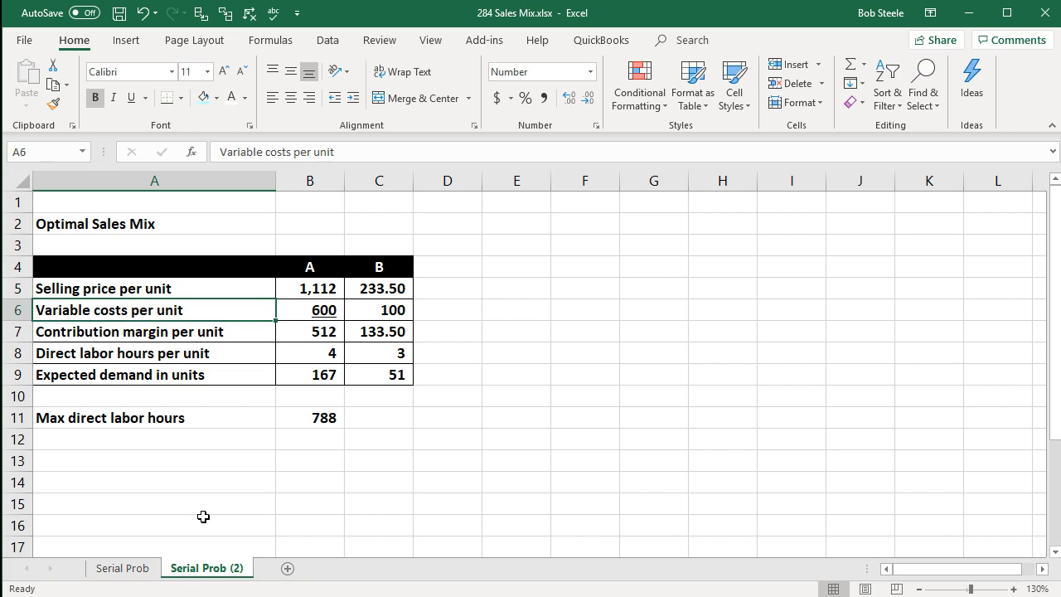
pyautogui.press('Down')
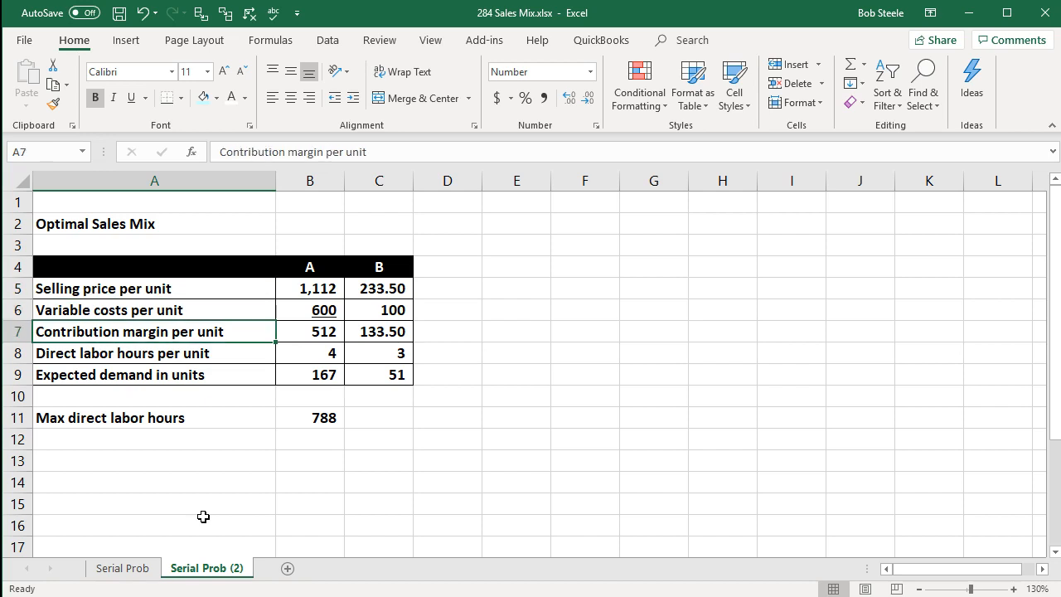
pyautogui.click(306, 335)
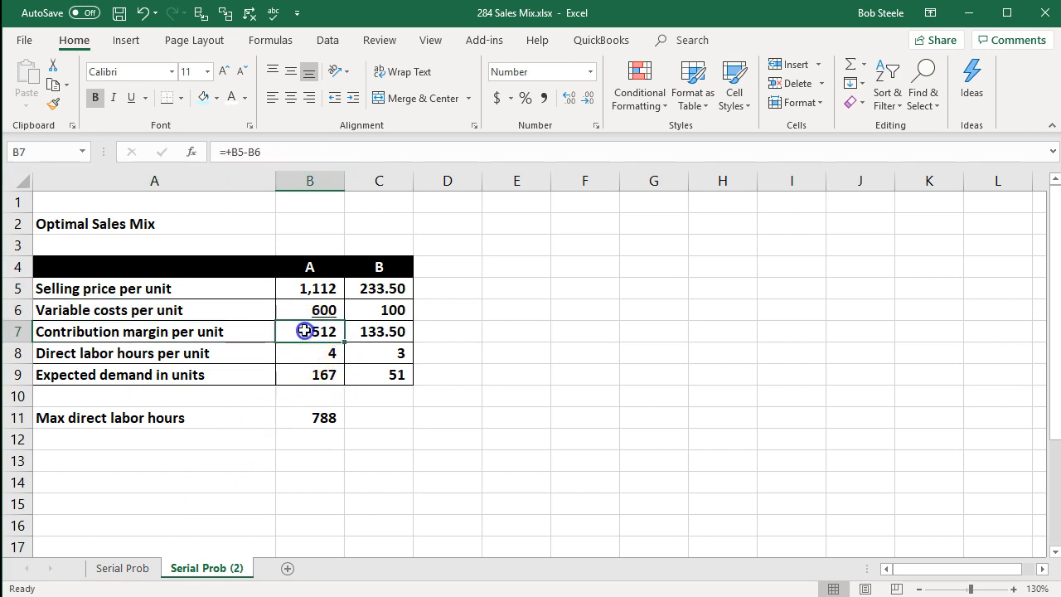
pyautogui.doubleClick(306, 336)
pyautogui.press('Return')
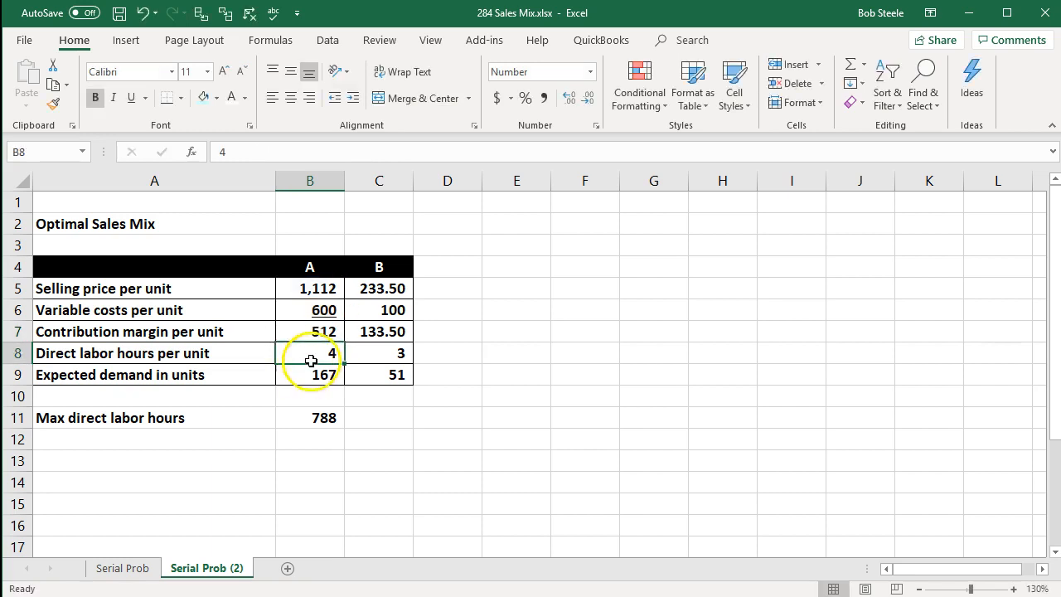
# Review product A's per-unit figures, the expected demand for both products, and the maximum direct labor hours
pyautogui.click(305, 289)
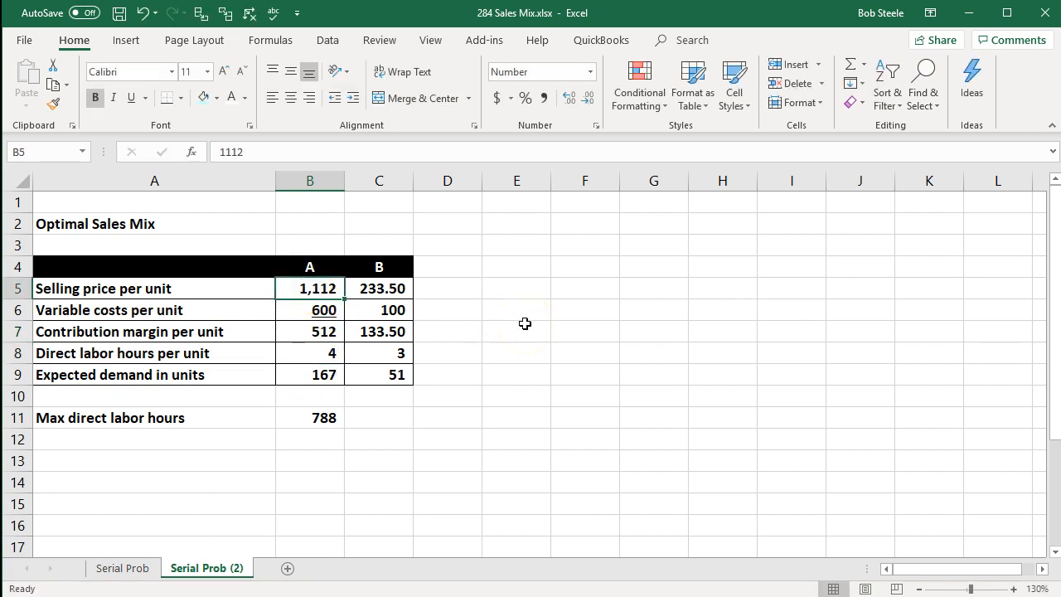
pyautogui.press('Down')
pyautogui.press('Down')
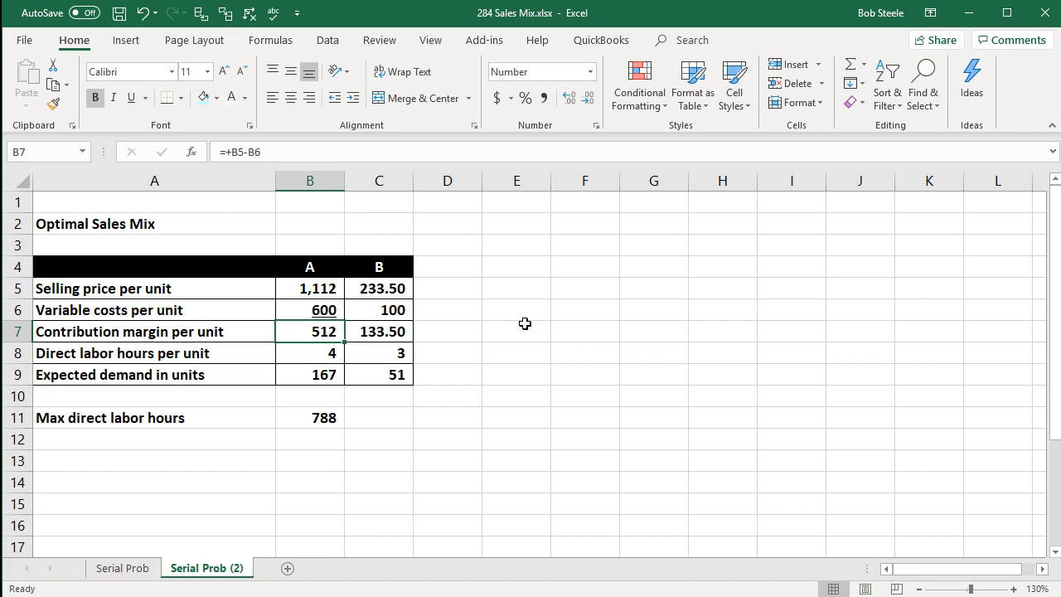
pyautogui.press('Down')
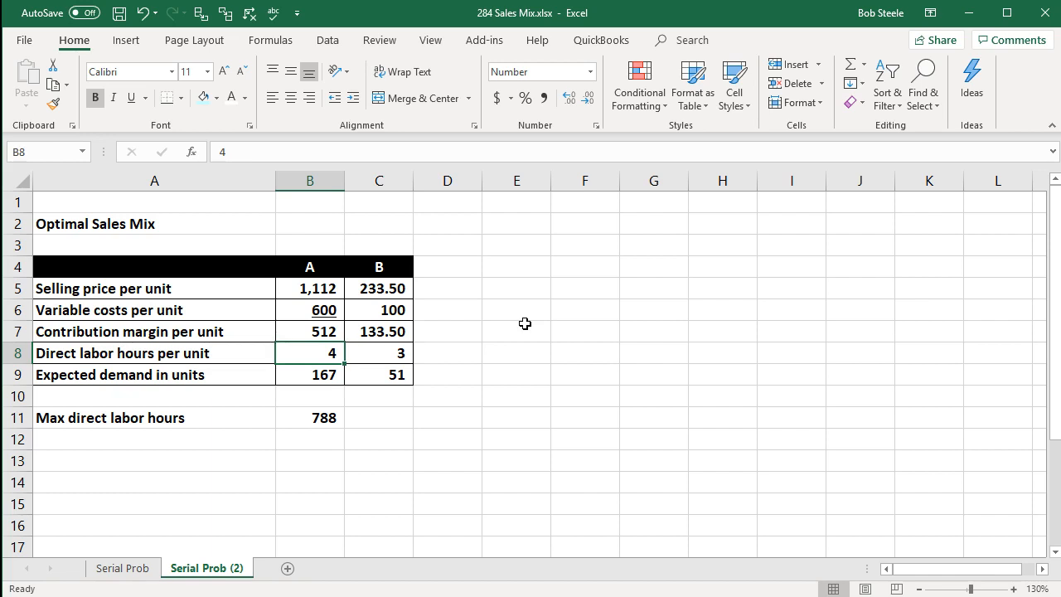
pyautogui.press('Down')
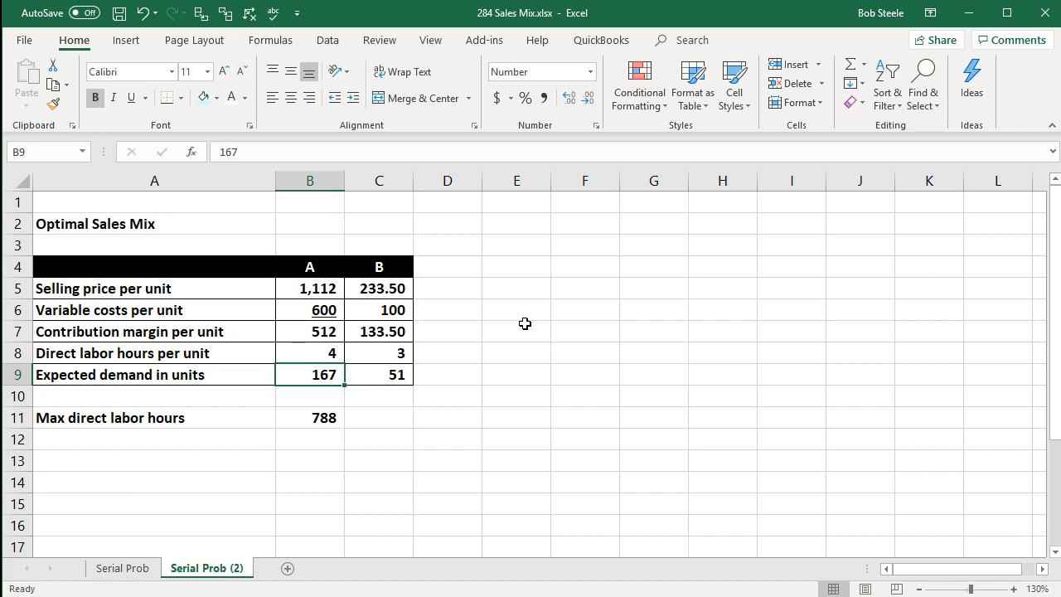
pyautogui.press('Right')
pyautogui.press('Left')
pyautogui.press('Right')
pyautogui.press('Left')
pyautogui.press('Down')
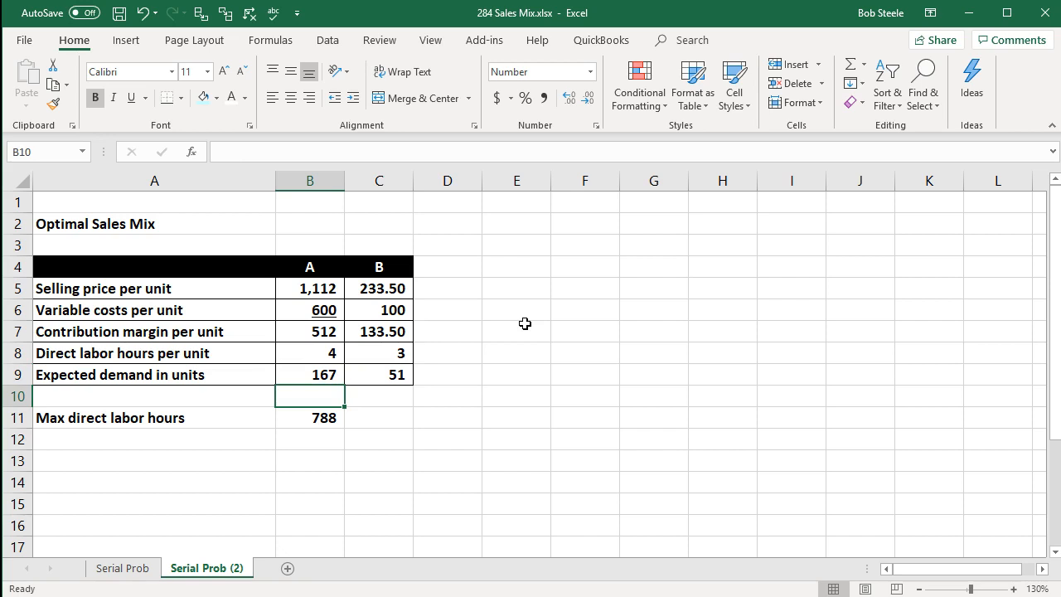
pyautogui.click(472, 479)
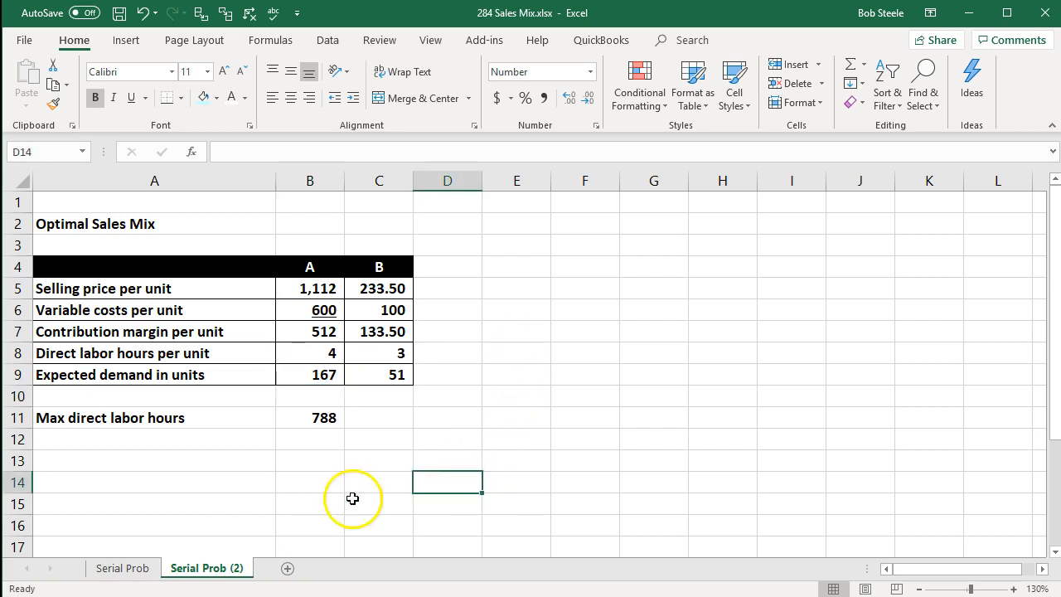
pyautogui.click(131, 418)
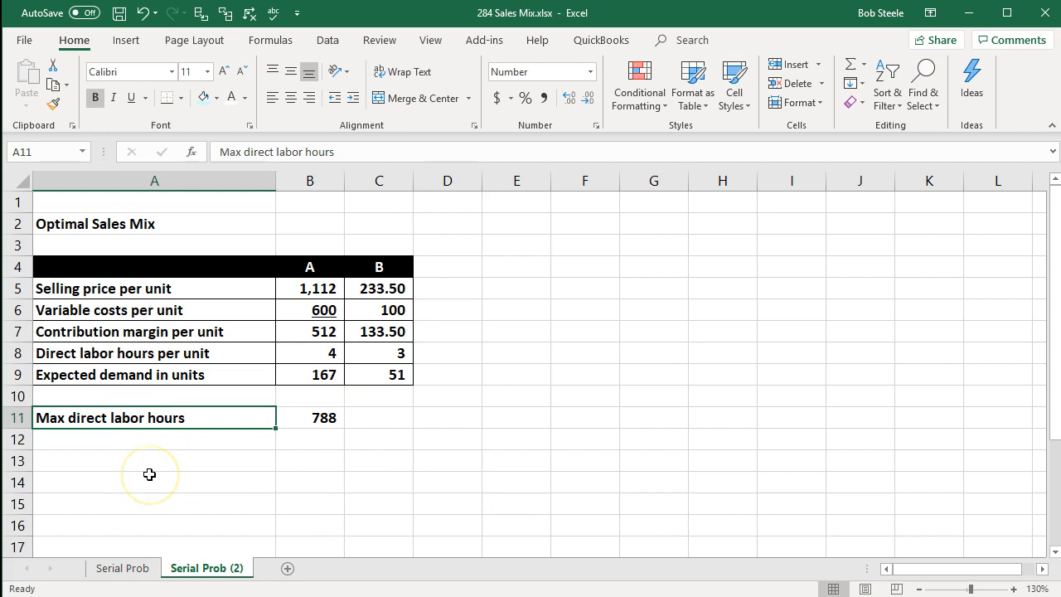
pyautogui.press('Right')
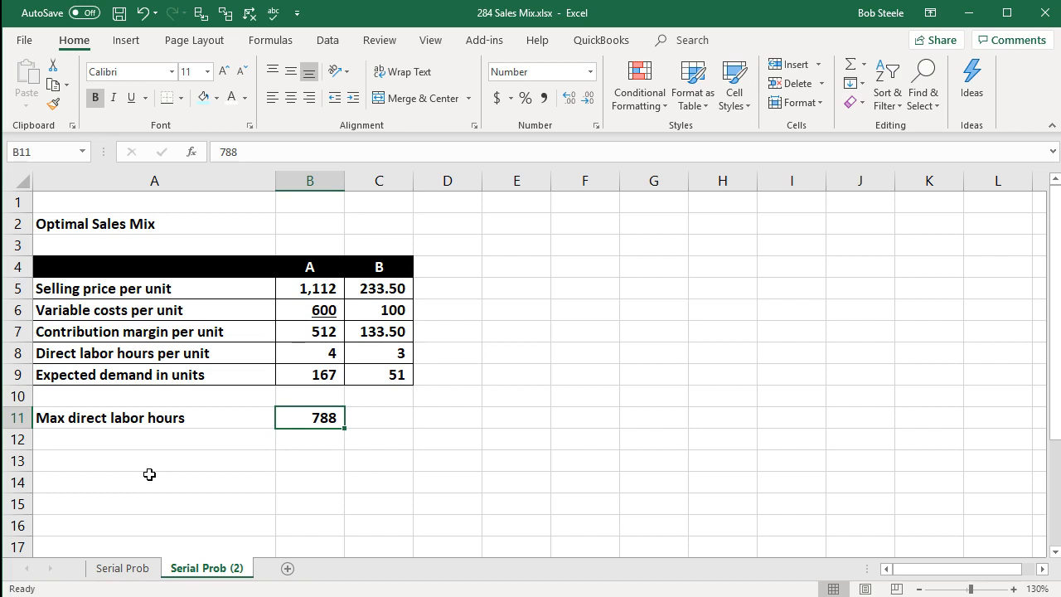
pyautogui.click(149, 480)
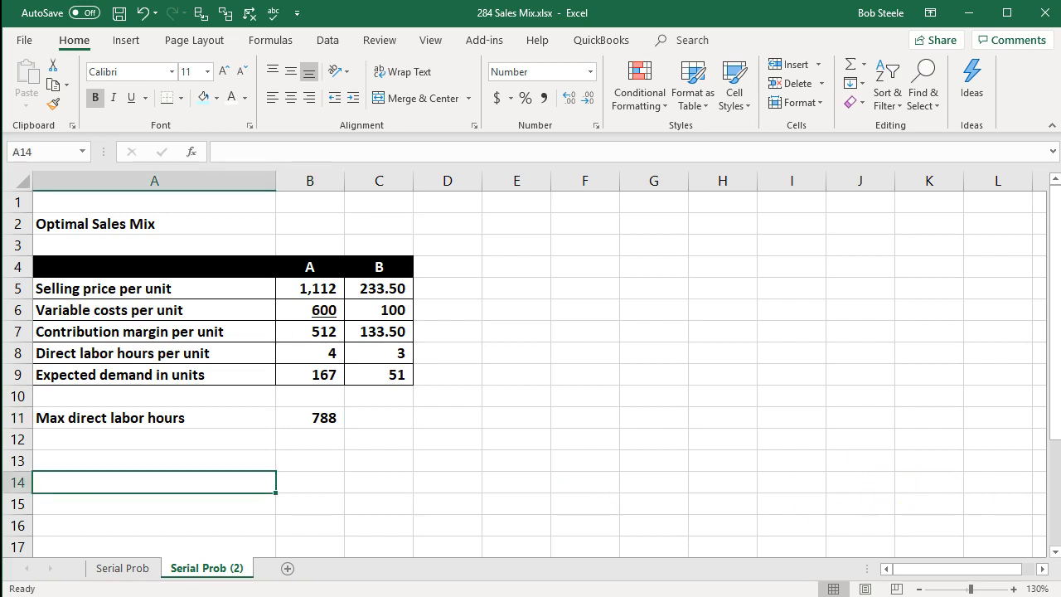
# Add product headers in B13 and C13 that reference the headings in B4 and C4
pyautogui.click(323, 456)
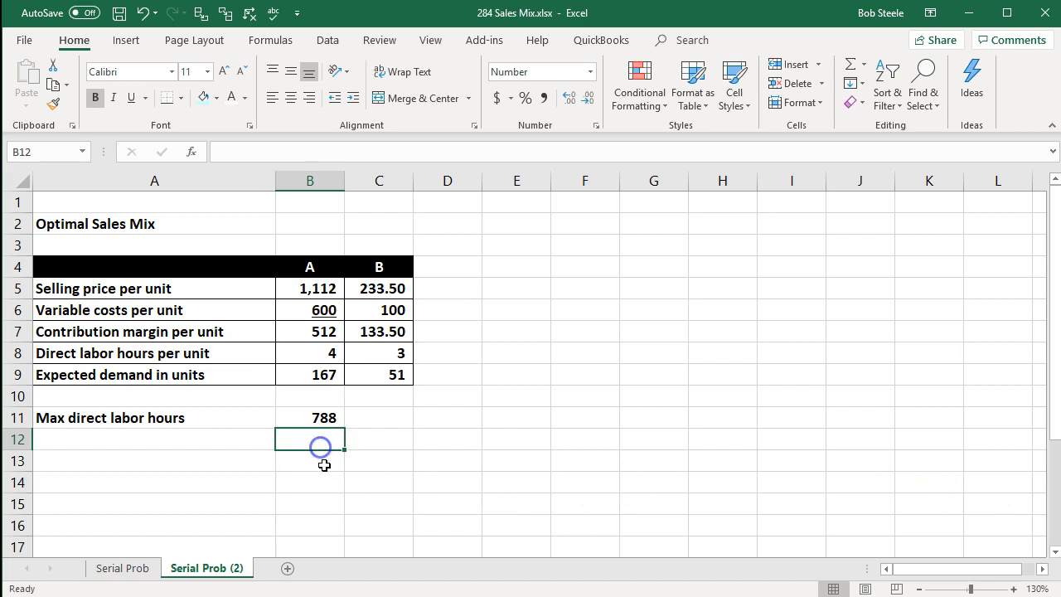
pyautogui.write('=')
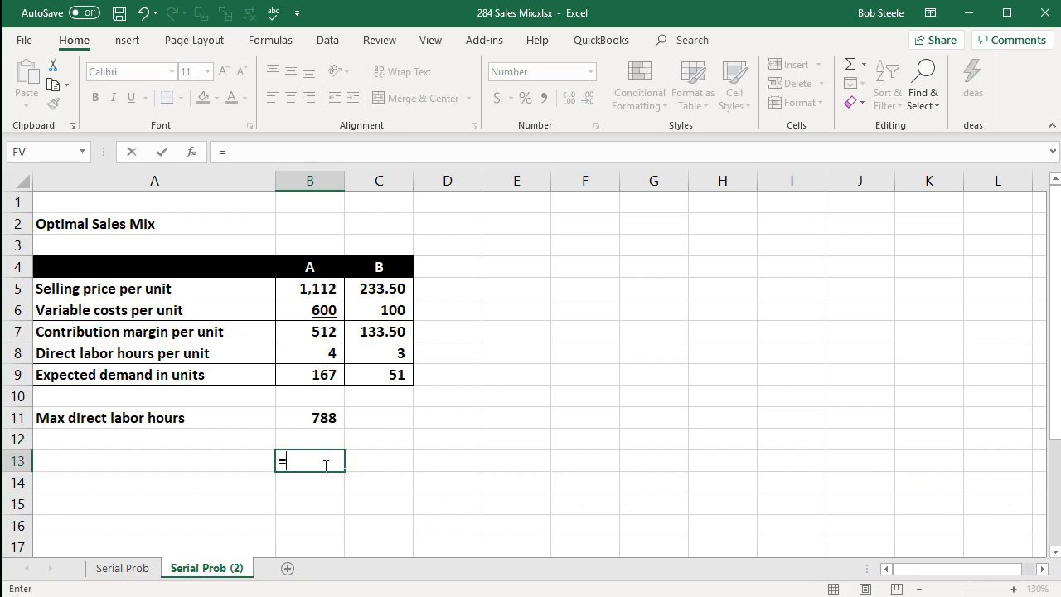
pyautogui.click(319, 272)
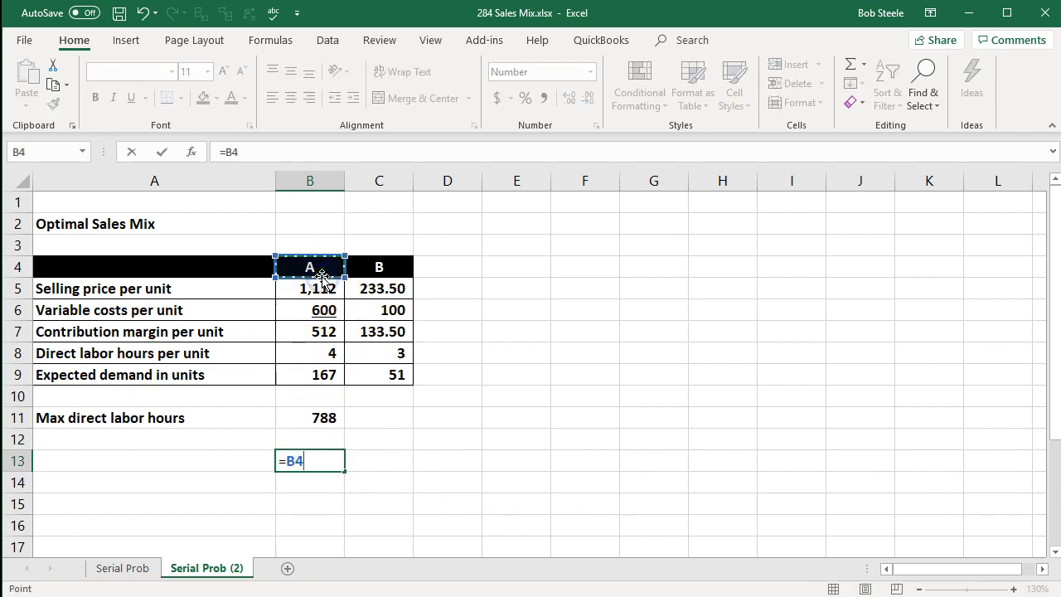
pyautogui.press('Tab')
pyautogui.write('=')
pyautogui.click(386, 268)
pyautogui.hotkey('ctrl', 'Return')
pyautogui.press('Return')
# Fill A14:C14 with references to the contribution margin per unit label and both product values in row 7
pyautogui.press('Left')
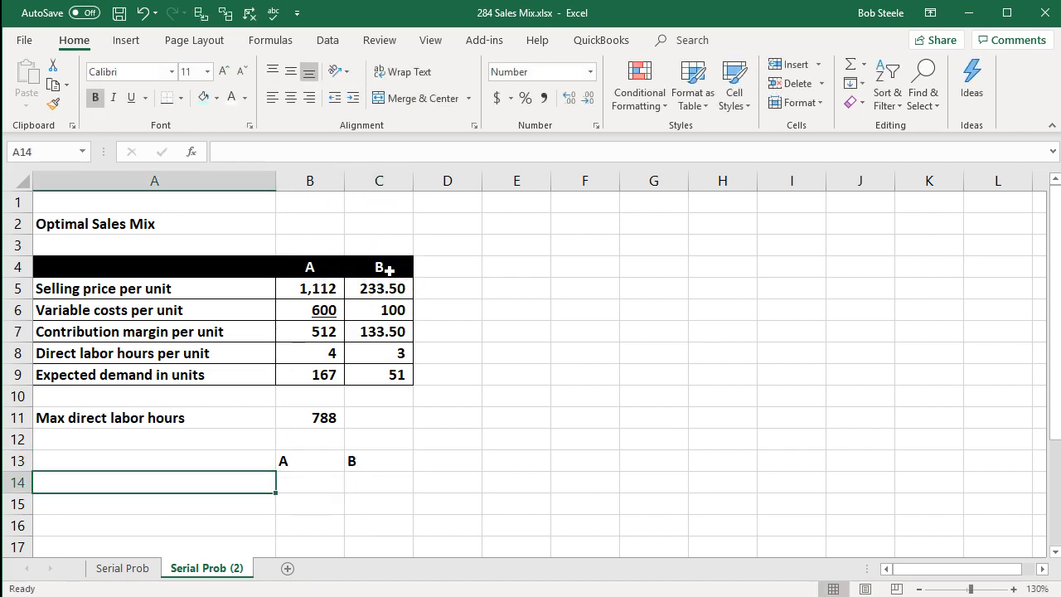
pyautogui.write('=')
pyautogui.click(272, 331)
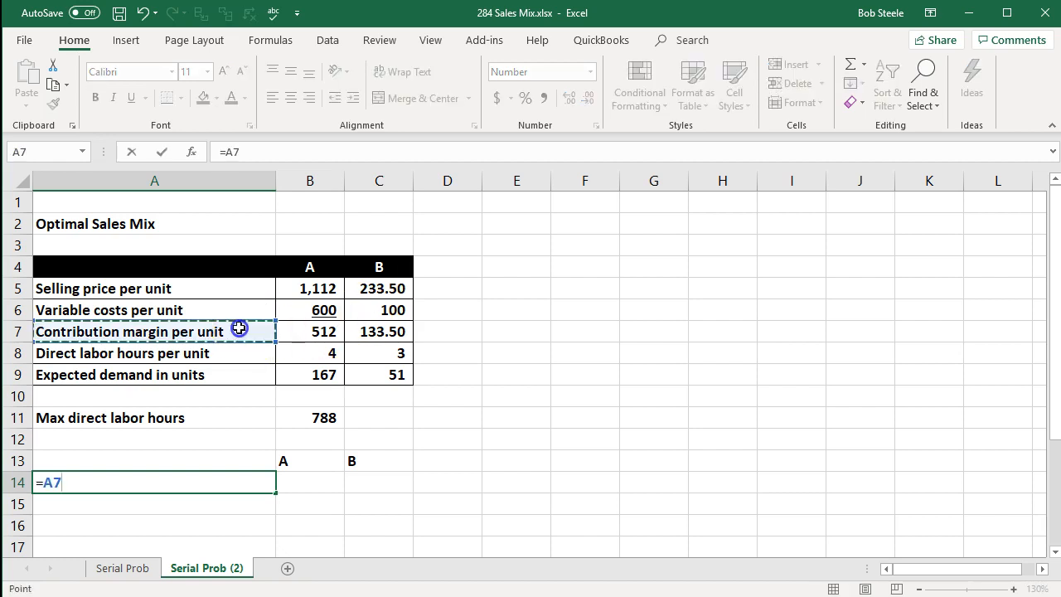
pyautogui.press('Tab')
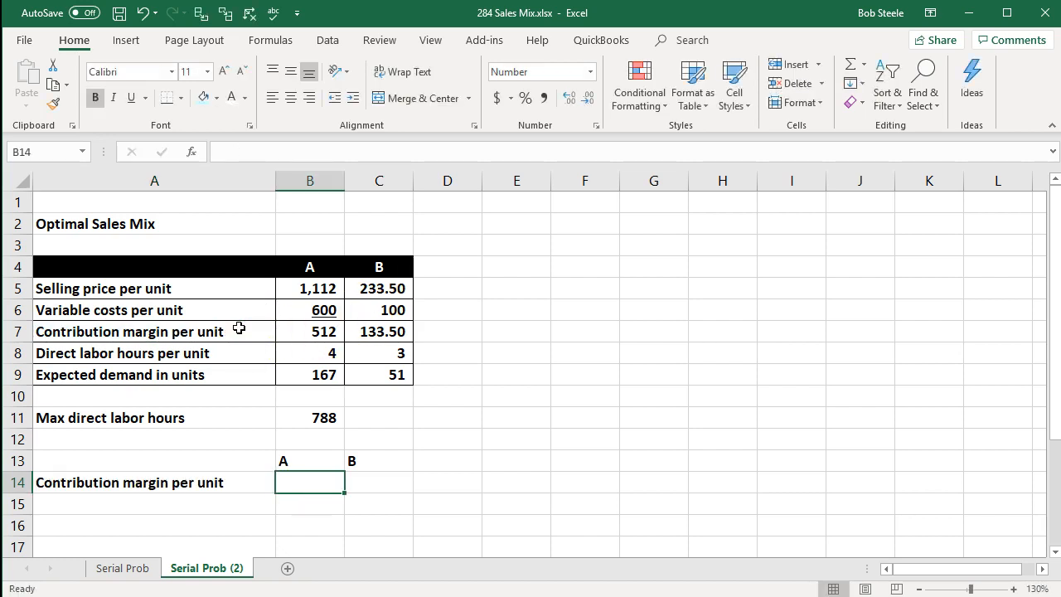
pyautogui.write('=')
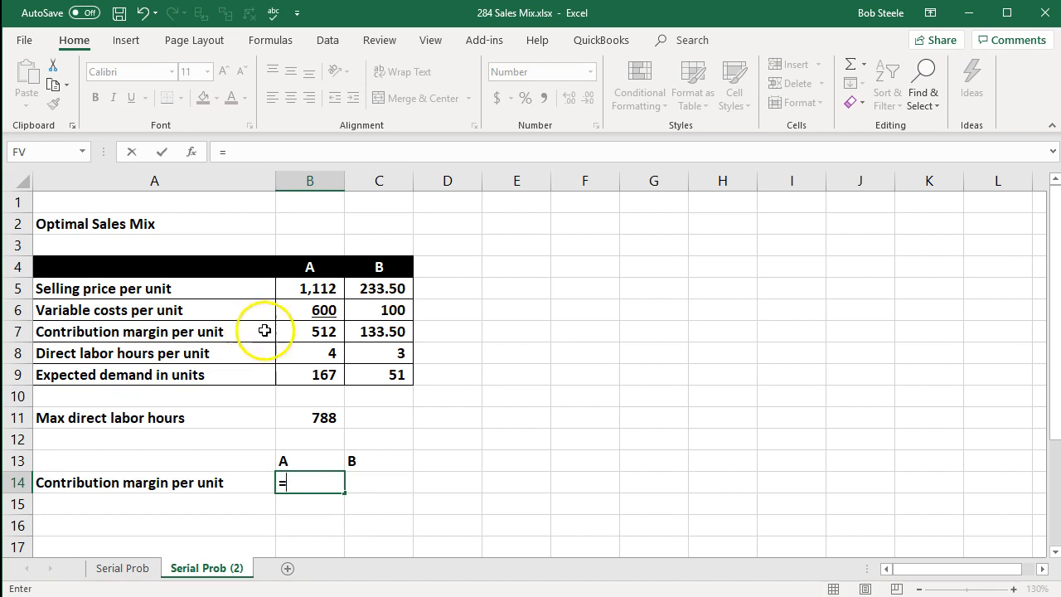
pyautogui.click(327, 338)
pyautogui.press('Tab')
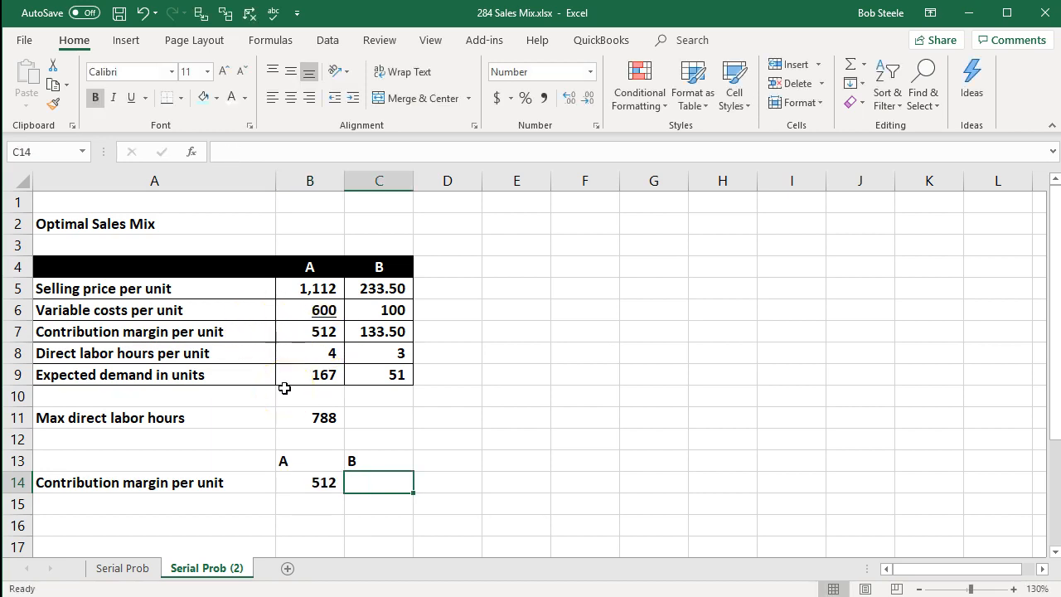
pyautogui.write('=')
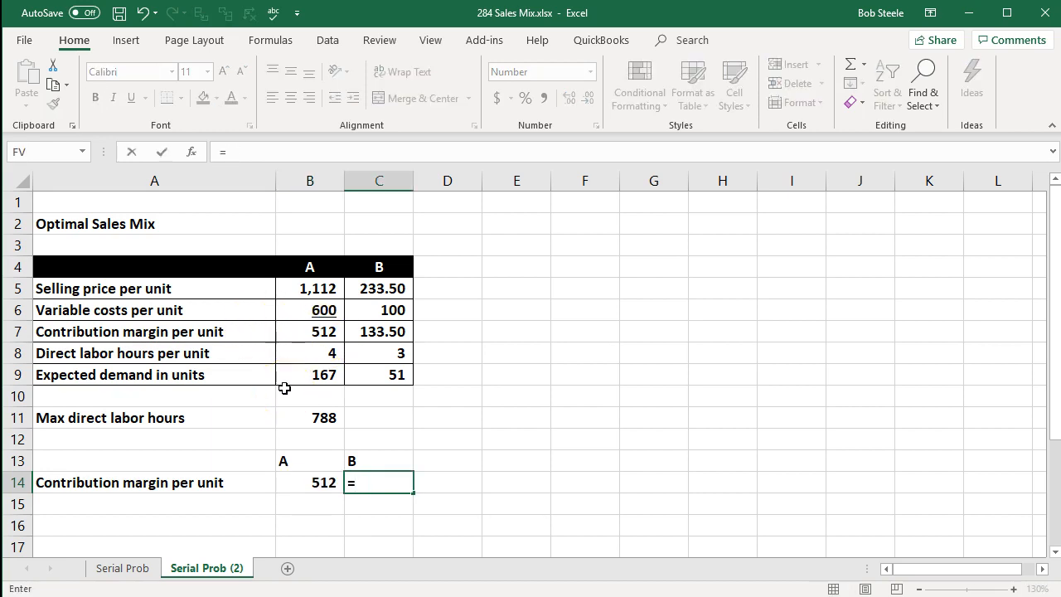
pyautogui.click(374, 335)
pyautogui.press('Return')
# Show product B's contribution margin per unit in C14 with two decimal places
pyautogui.press('Up')
pyautogui.press('Right')
pyautogui.press('Right')
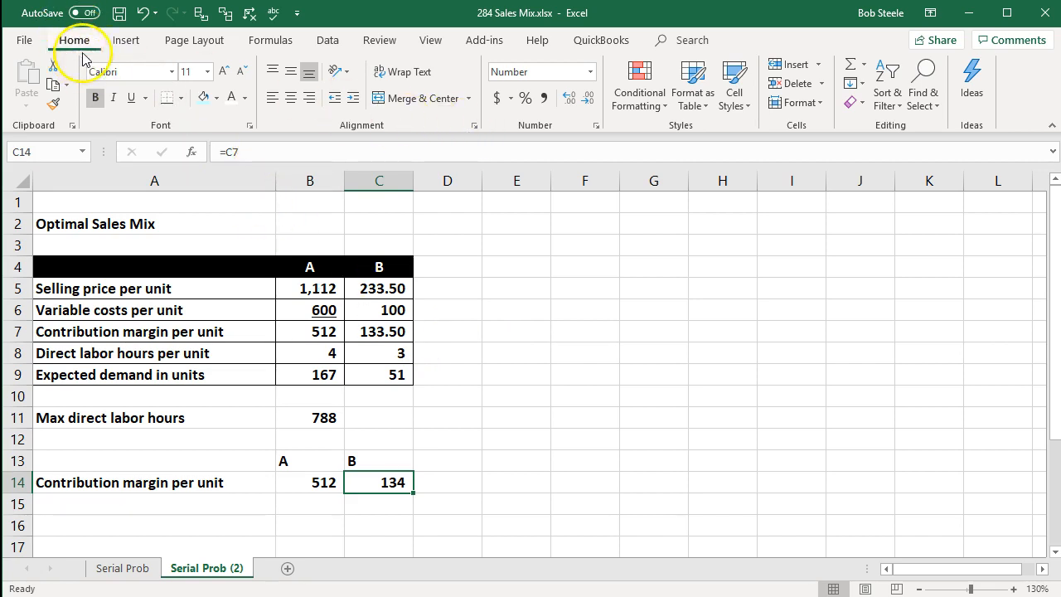
pyautogui.click(571, 103)
pyautogui.click(571, 102)
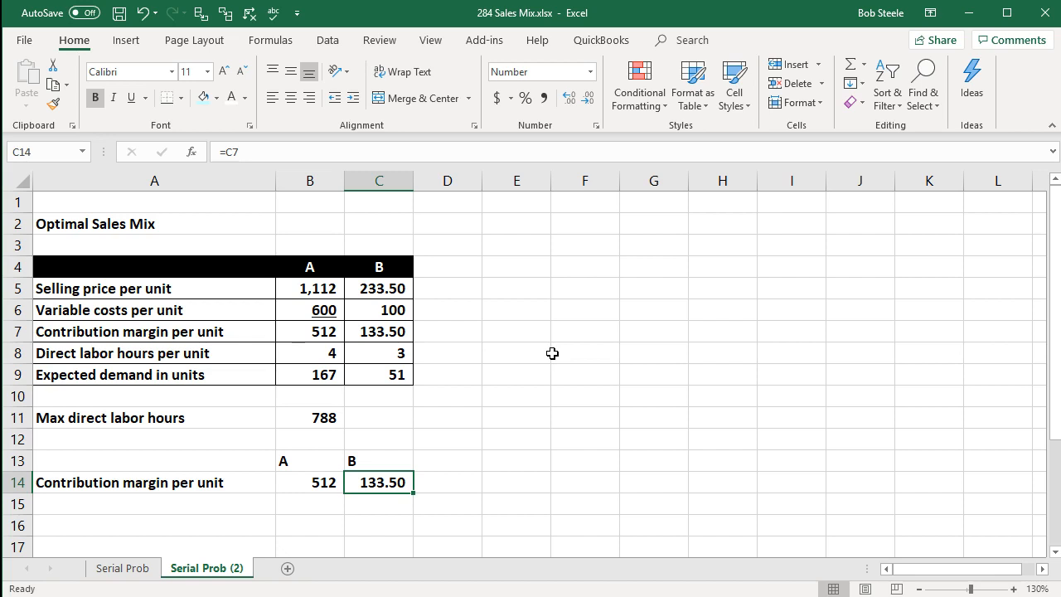
# Reference the direct labor hours per unit label from A8 in cell A15
pyautogui.press('Return')
pyautogui.press('Home')
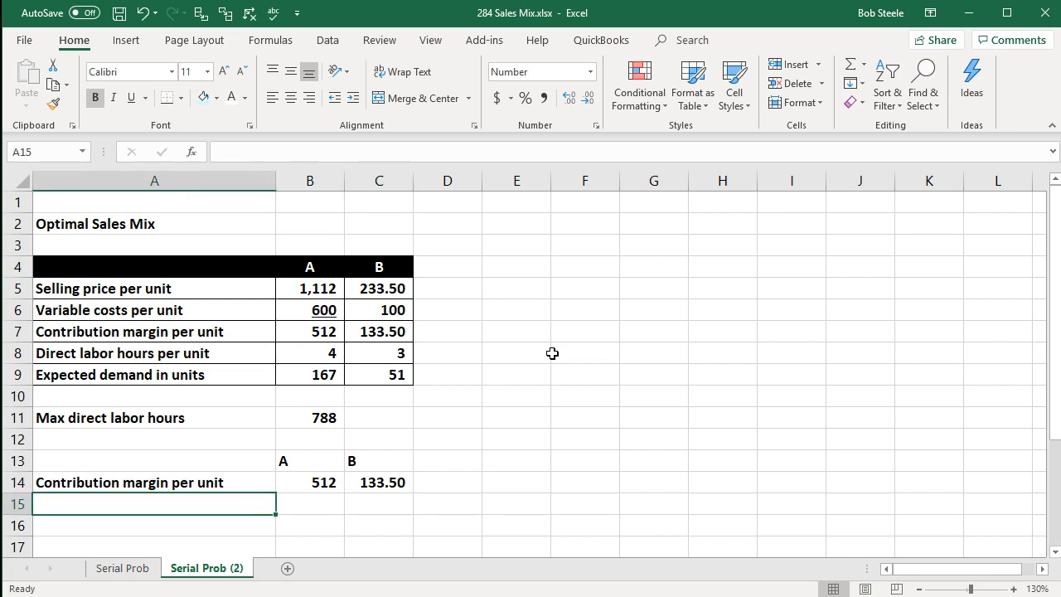
pyautogui.write('=')
pyautogui.press('Up')
pyautogui.press('Up')
pyautogui.press('Up')
pyautogui.press('Up')
pyautogui.press('Up')
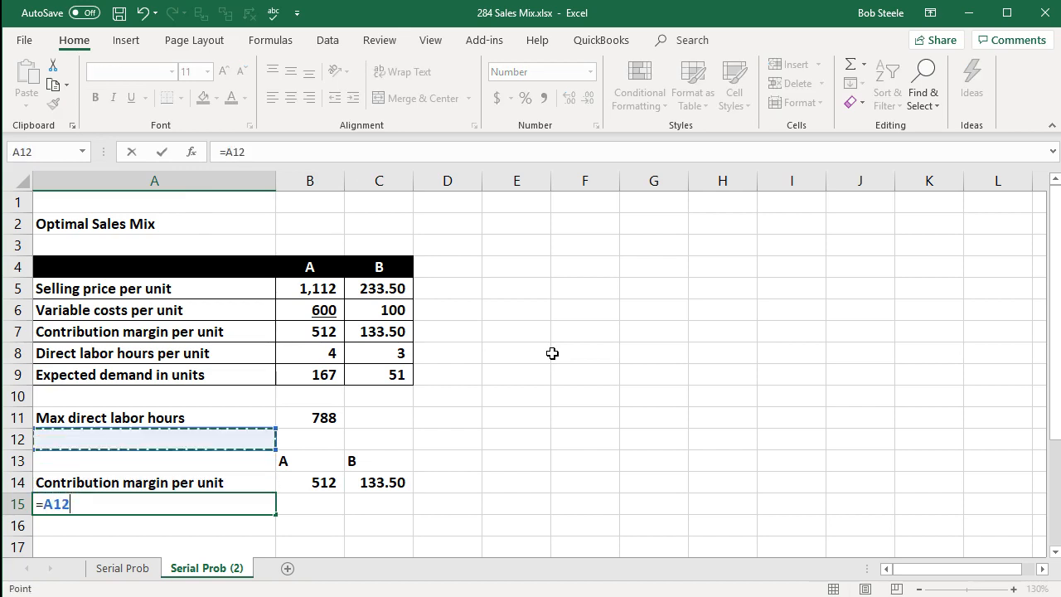
pyautogui.press('Up')
pyautogui.press('Up')
pyautogui.press('Tab')
# Bring the direct labor hours of products A and B into B15 and C15 by referencing B8 and C8
pyautogui.write('=')
pyautogui.press('Up')
pyautogui.press('Up')
pyautogui.press('Up')
pyautogui.press('Up')
pyautogui.press('Up')
pyautogui.press('Up')
pyautogui.press('Up')
pyautogui.press('Tab')
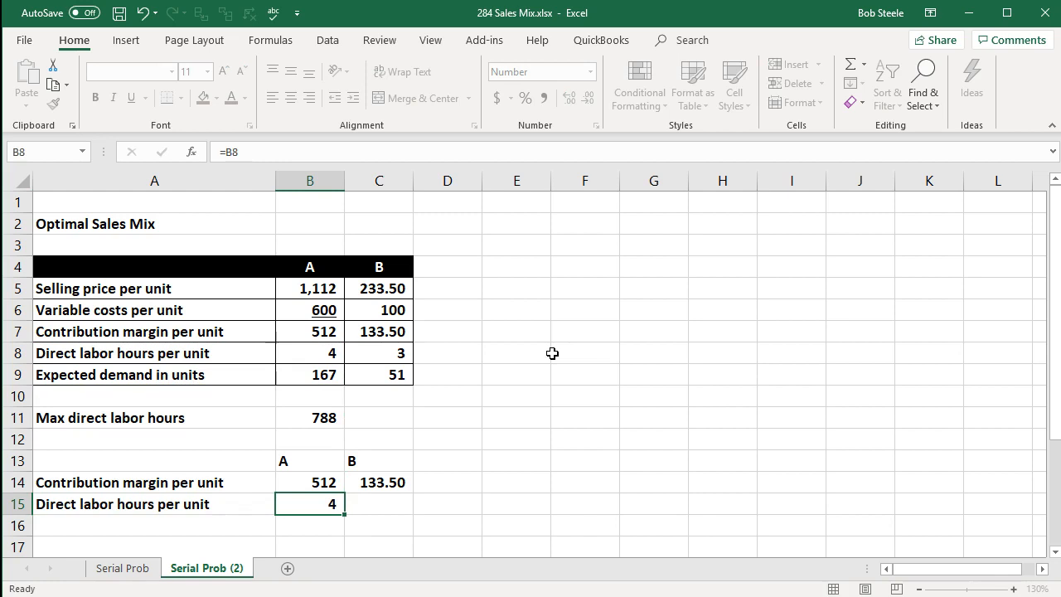
pyautogui.write('=')
pyautogui.press('Up')
pyautogui.press('Up')
pyautogui.press('Up')
pyautogui.press('Up')
pyautogui.press('Up')
pyautogui.press('Up')
pyautogui.press('Up')
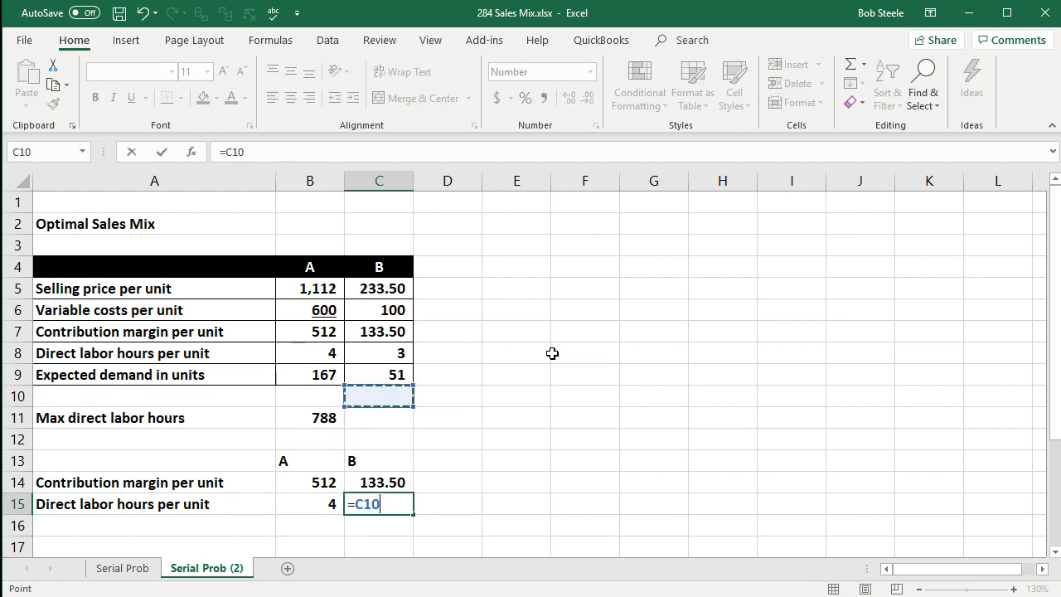
pyautogui.press('Return')
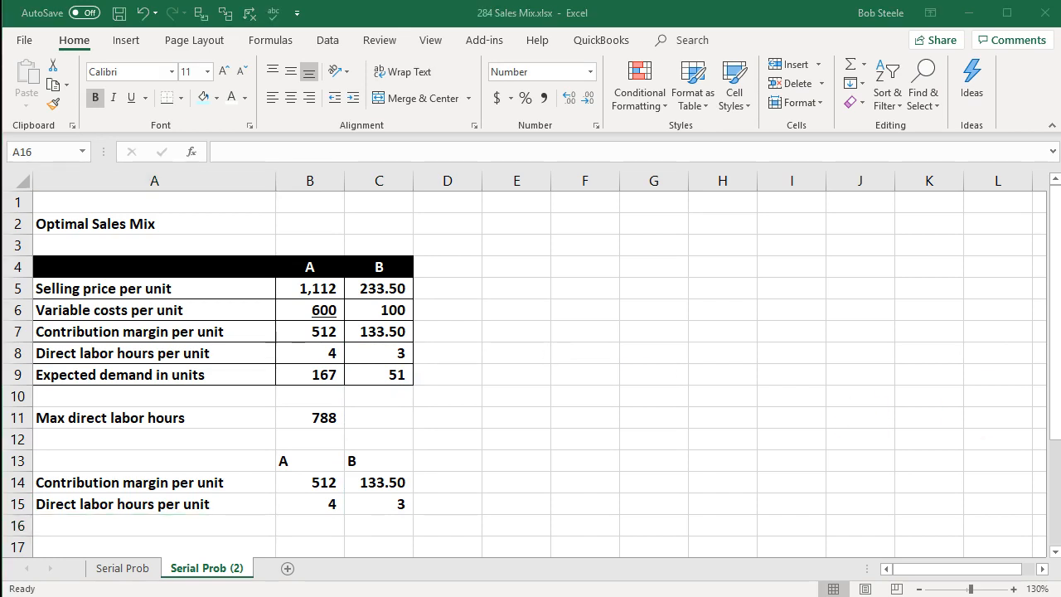
# Paste the copied label "Contribution per direct labor hour" into A16 as values only
pyautogui.click(149, 527)
pyautogui.rightClick(151, 529)
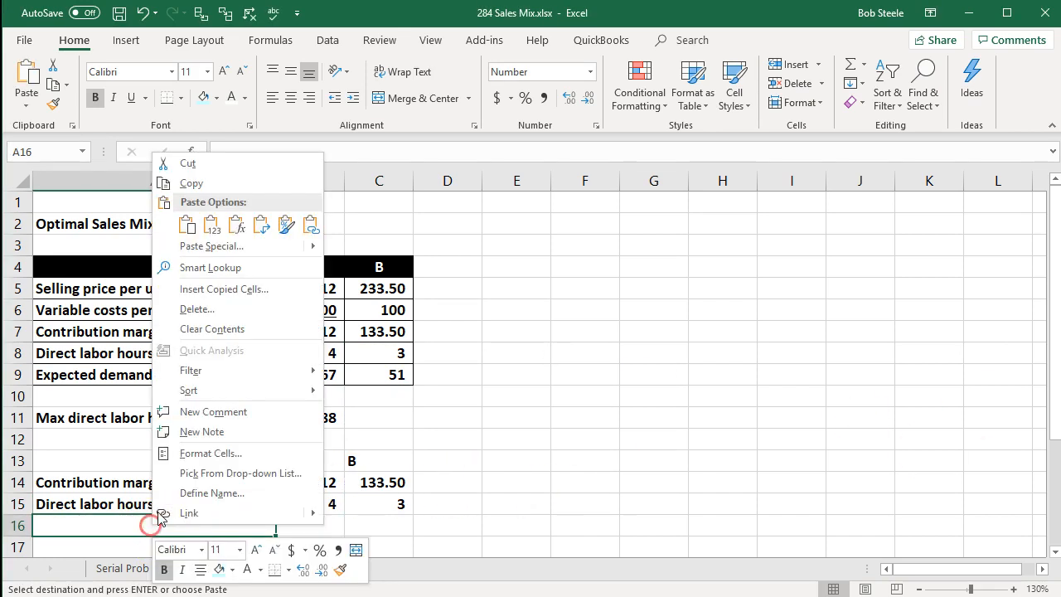
pyautogui.click(212, 223)
pyautogui.press('Right')
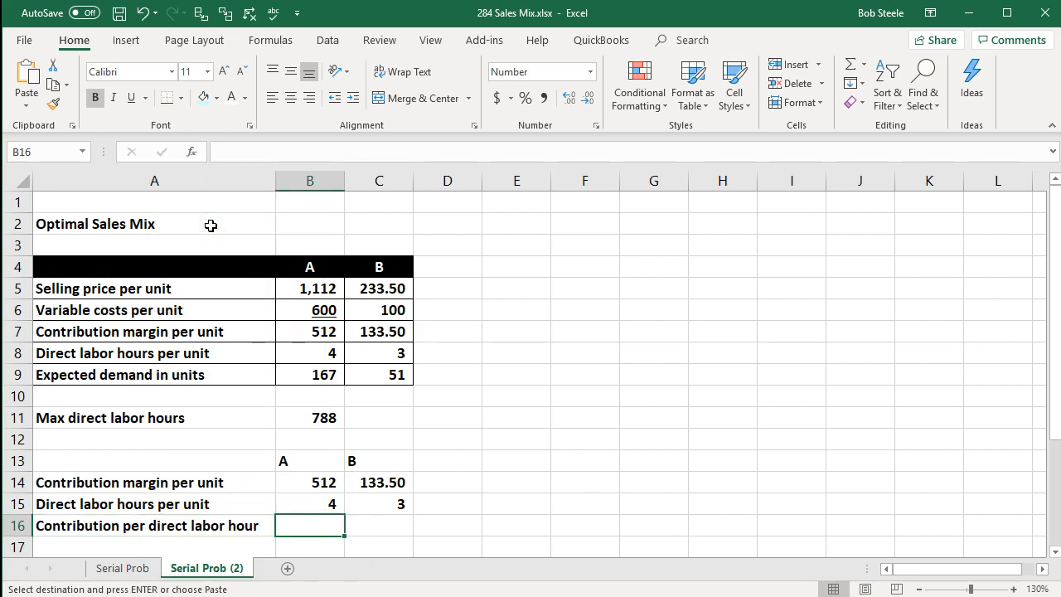
# Calculate product A's contribution per direct labor hour in B16 with the formula =B14/B15
pyautogui.write('=')
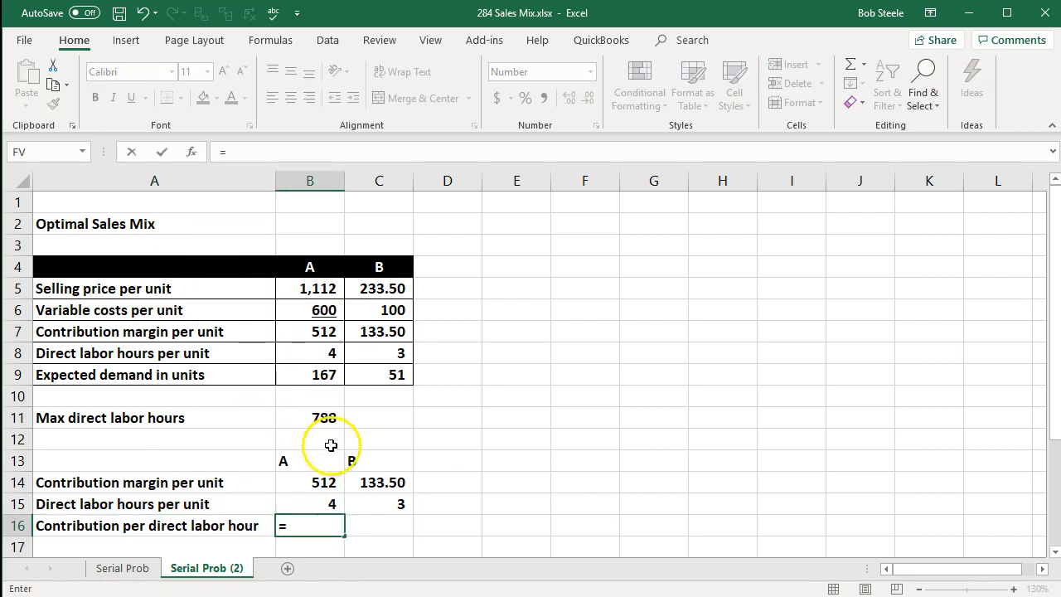
pyautogui.click(326, 478)
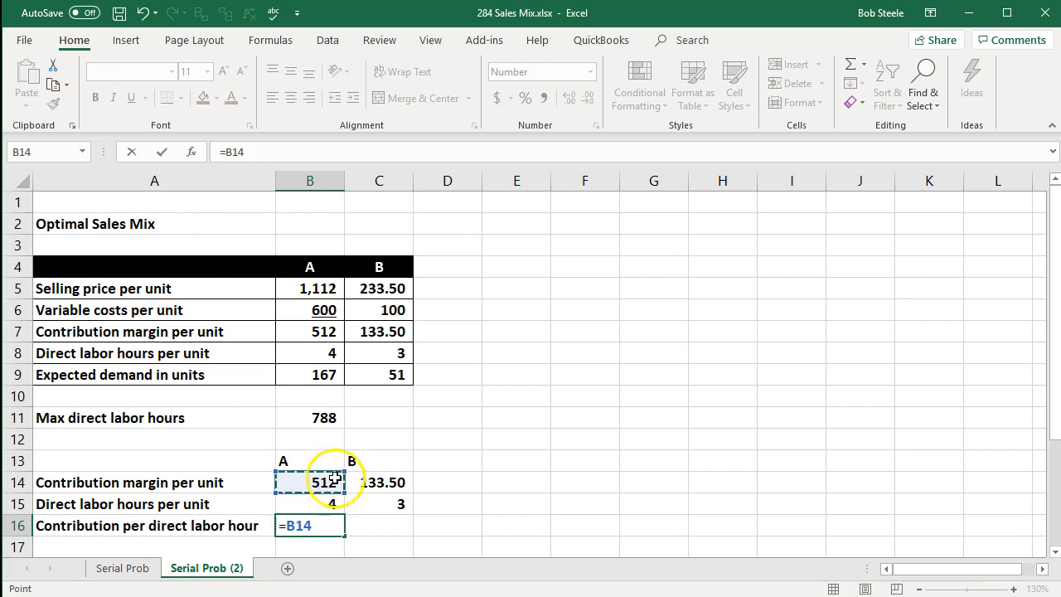
pyautogui.write('/')
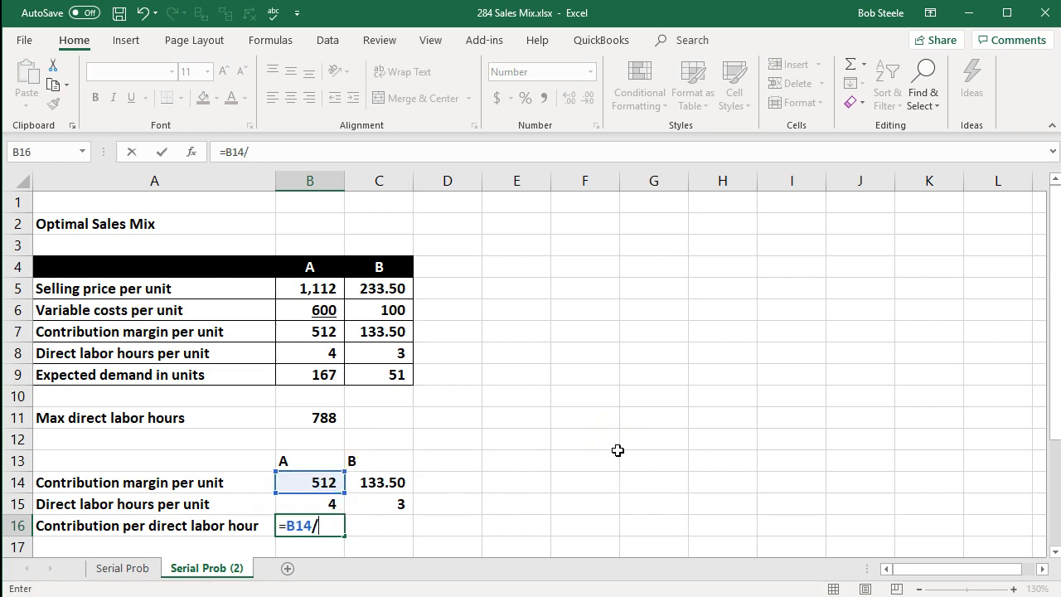
pyautogui.click(335, 505)
pyautogui.press('Tab')
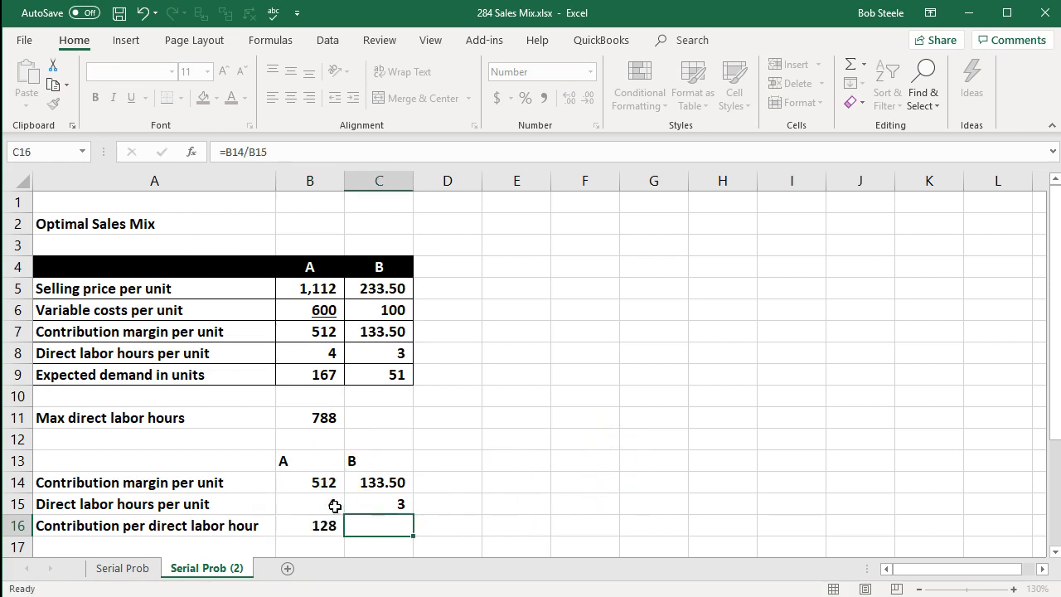
# Calculate product B's contribution per direct labor hour in C16 with the formula =C14/C15
pyautogui.scroll(-1, 552, 428)
pyautogui.write('=')
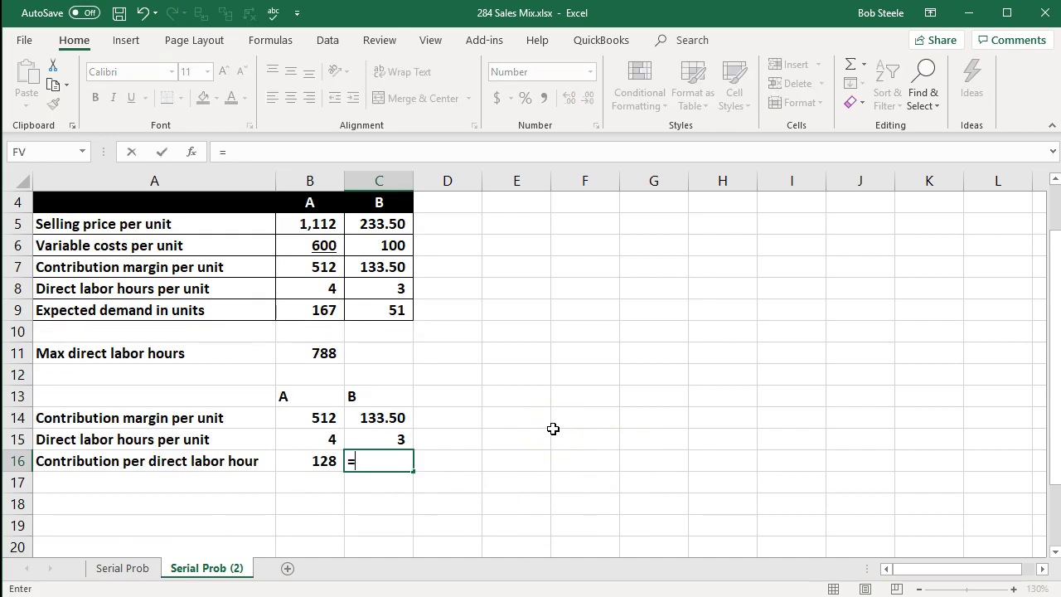
pyautogui.click(379, 421)
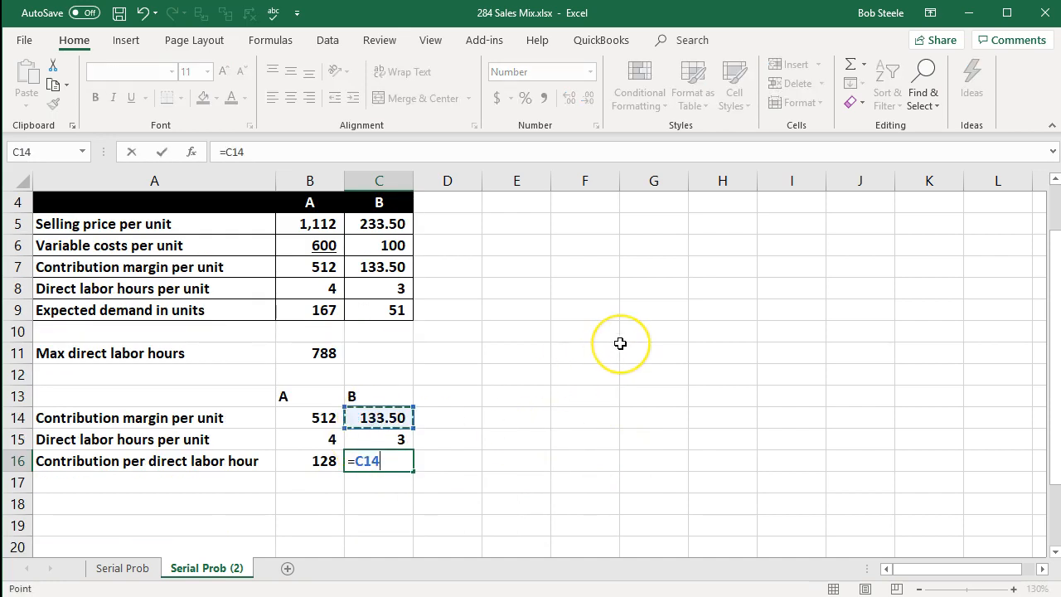
pyautogui.write('/')
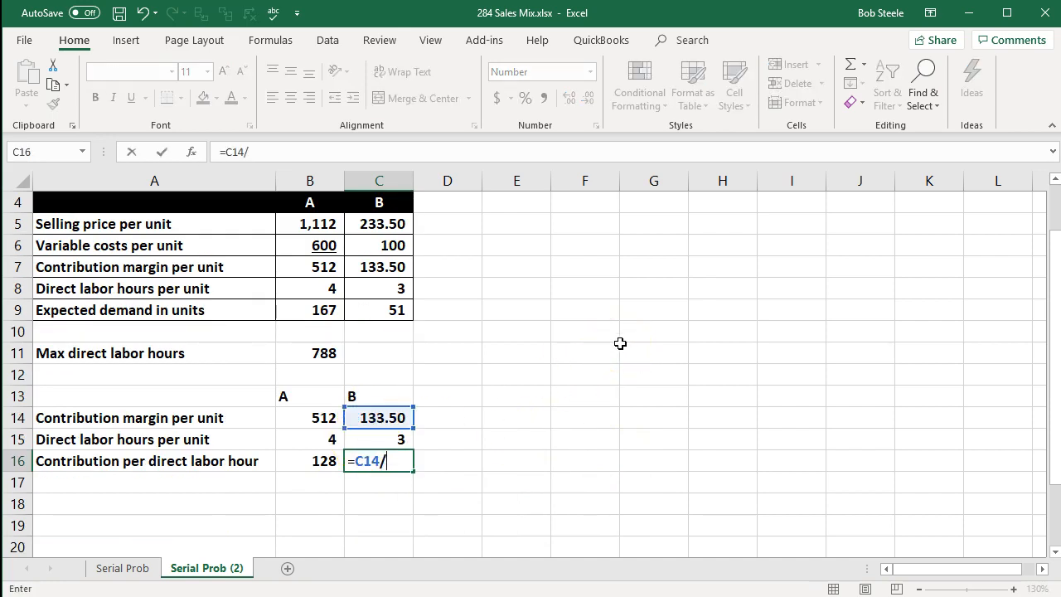
pyautogui.click(378, 436)
pyautogui.press('Return')
# Show product B's contribution per direct labor hour in C16 with two decimal places
pyautogui.click(388, 462)
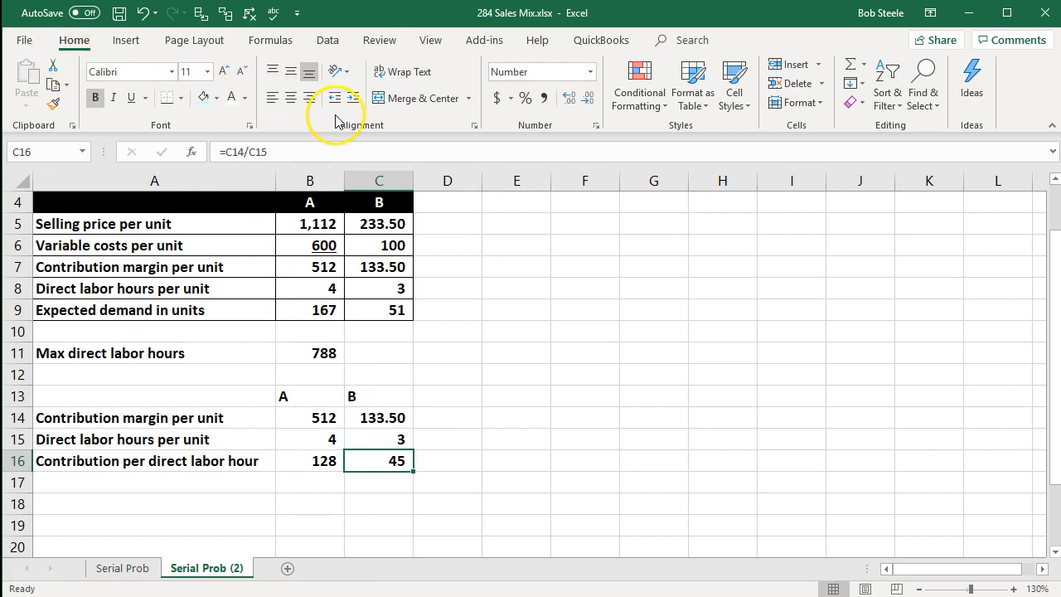
pyautogui.click(566, 98)
pyautogui.click(566, 98)
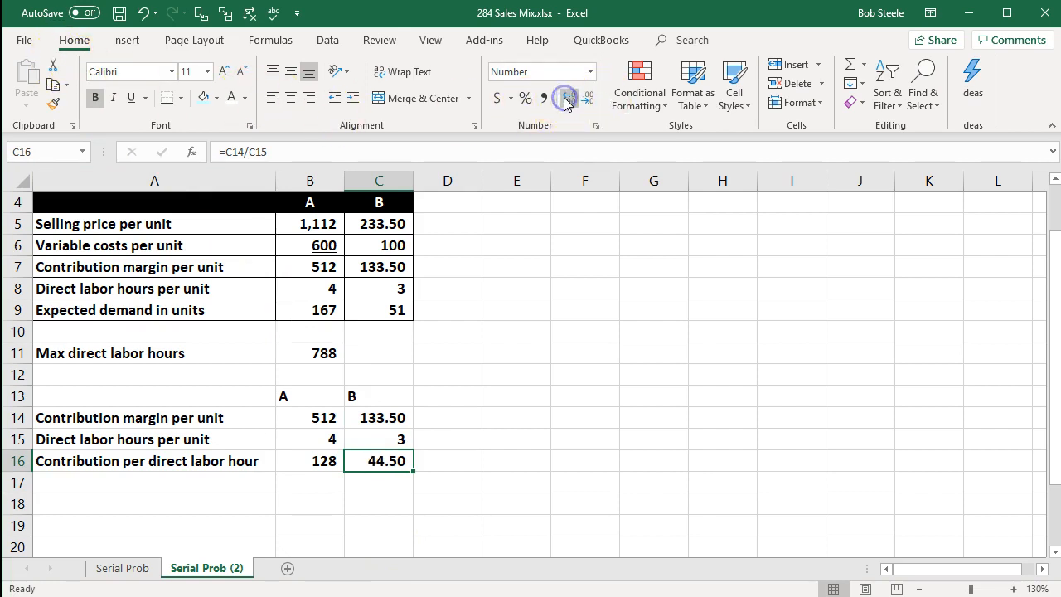
pyautogui.click(514, 438)
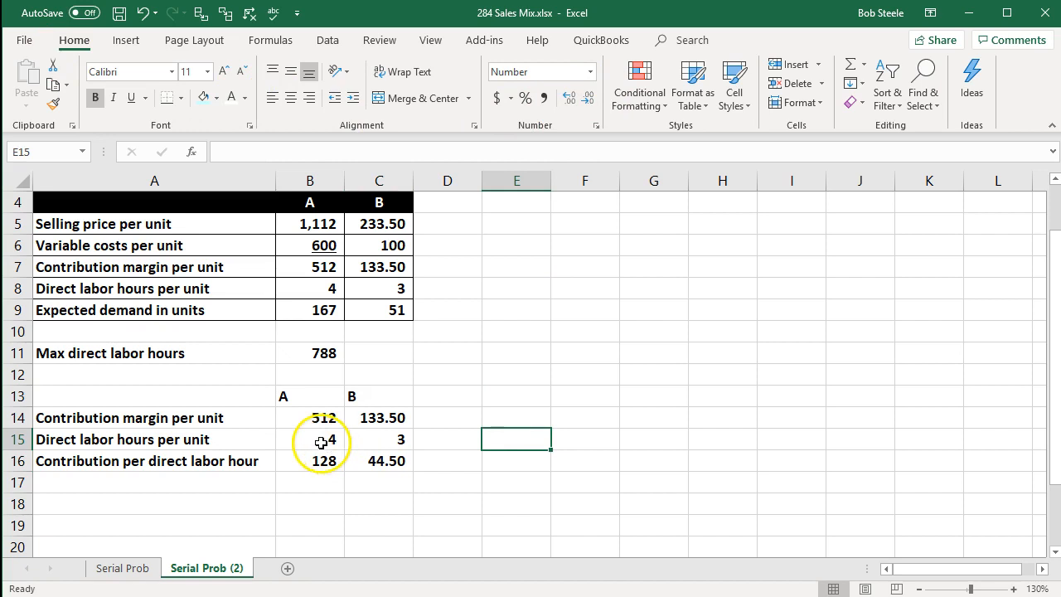
# Underline the direct labor hours in B15:C15 and double underline the contribution per direct labor hour in B16:C16
pyautogui.moveTo(320, 442); pyautogui.dragTo(351, 438)
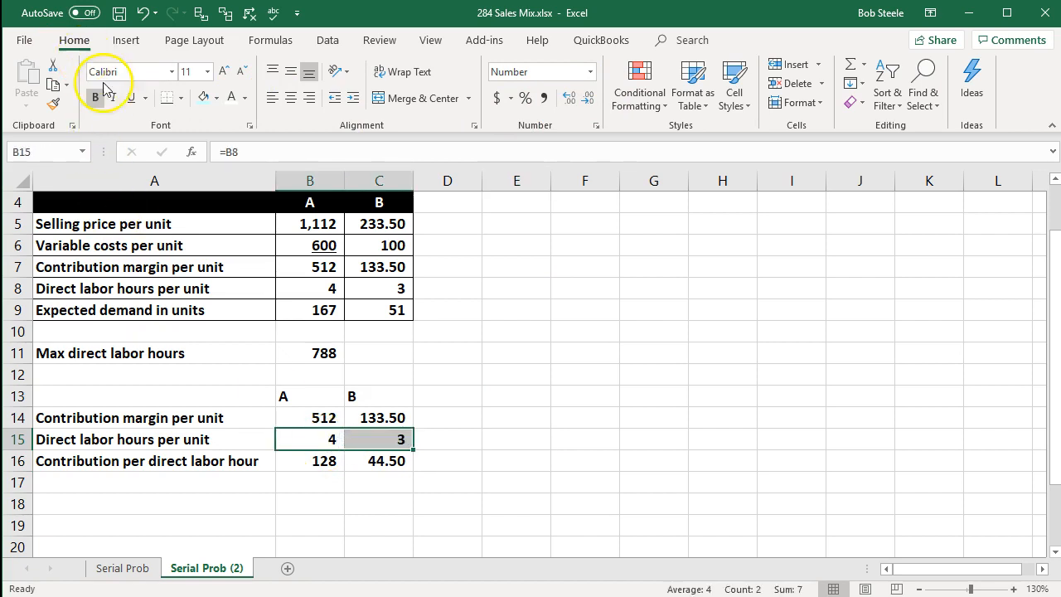
pyautogui.click(131, 97)
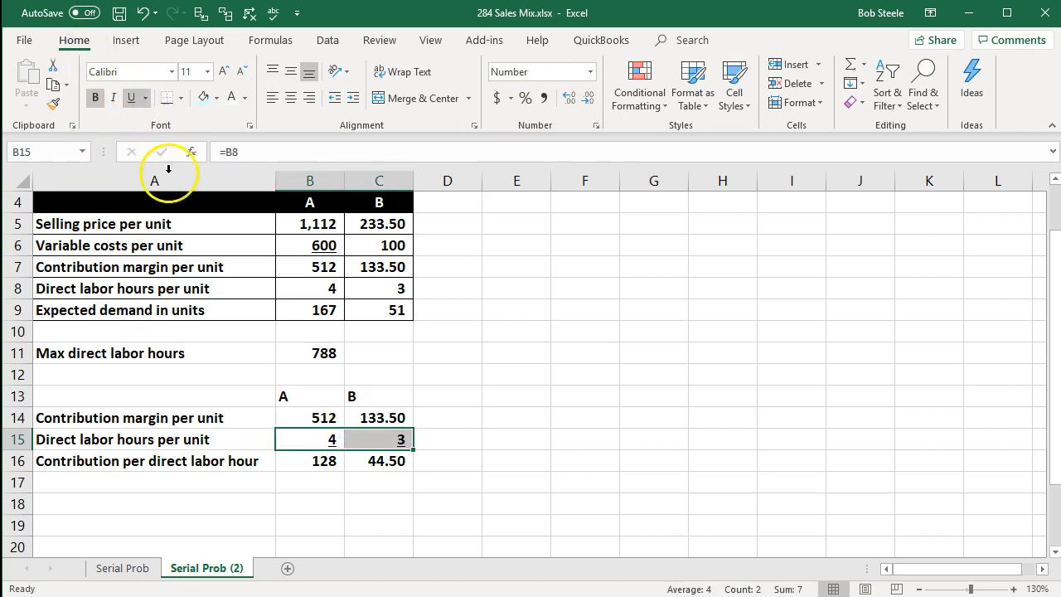
pyautogui.moveTo(301, 457); pyautogui.dragTo(359, 458)
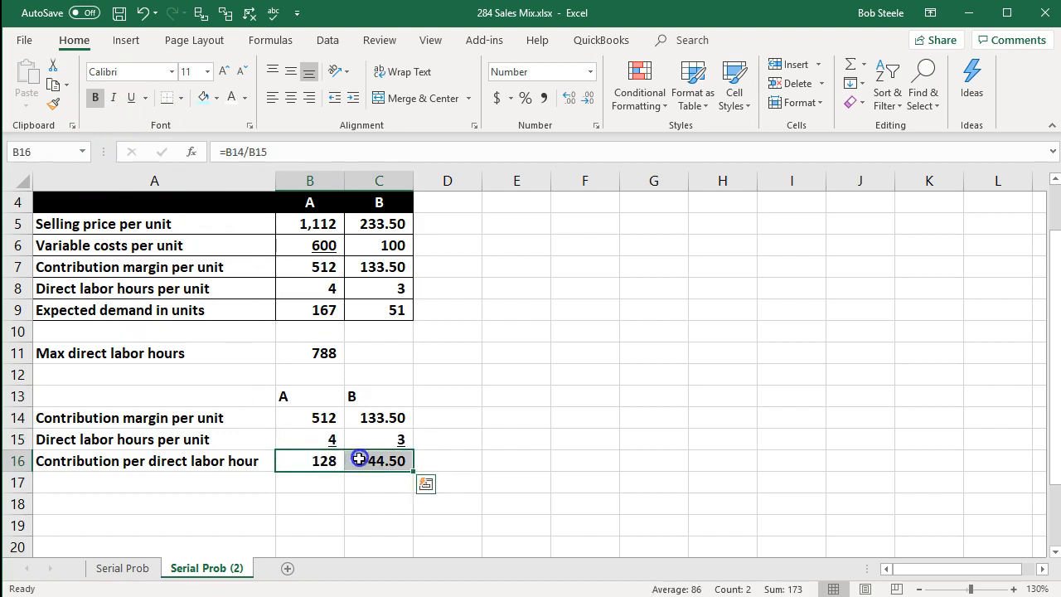
pyautogui.click(146, 98)
pyautogui.click(78, 137)
pyautogui.click(207, 440)
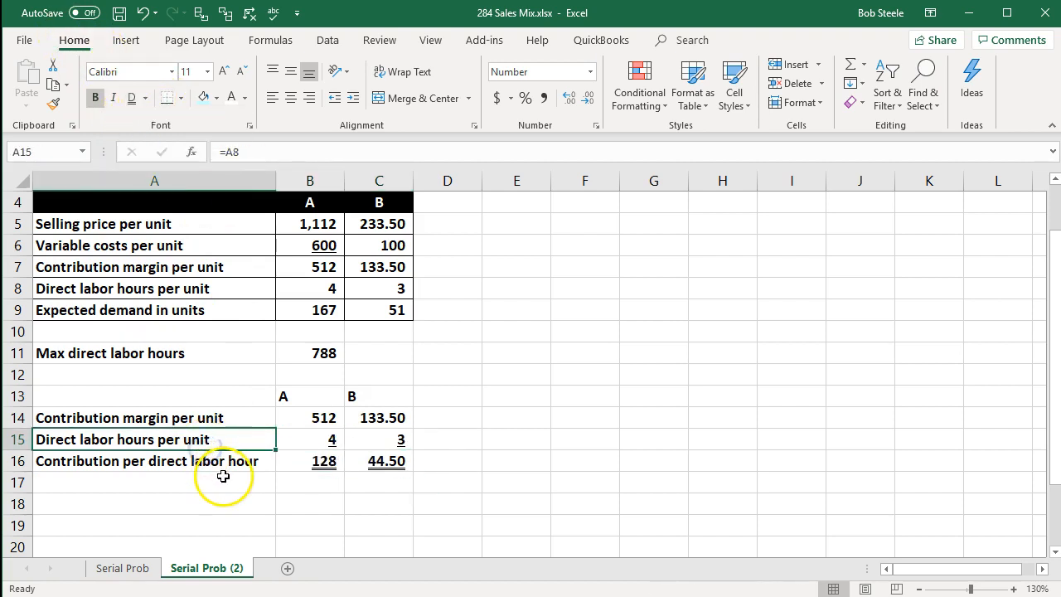
# Fill the calculation range A14:C16 with a light turquoise color from the standard color palette
pyautogui.moveTo(170, 418); pyautogui.dragTo(361, 451)
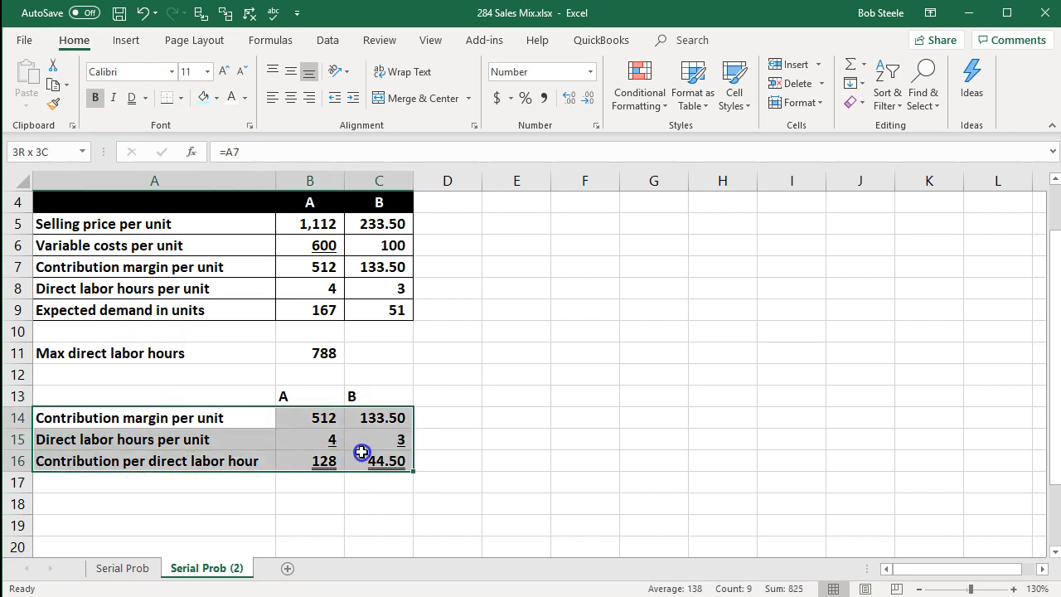
pyautogui.rightClick(361, 450)
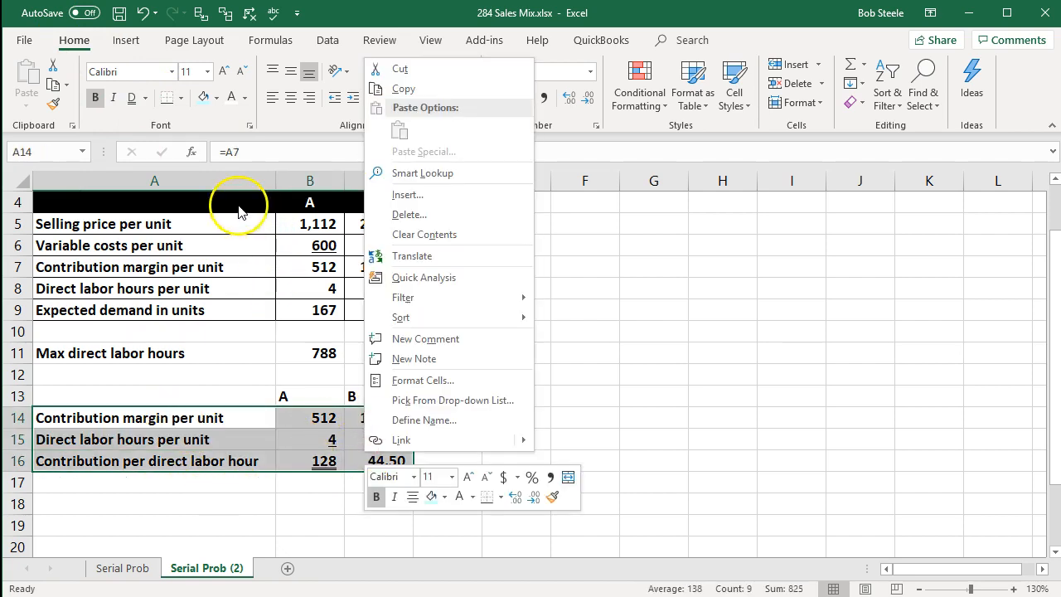
pyautogui.click(215, 98)
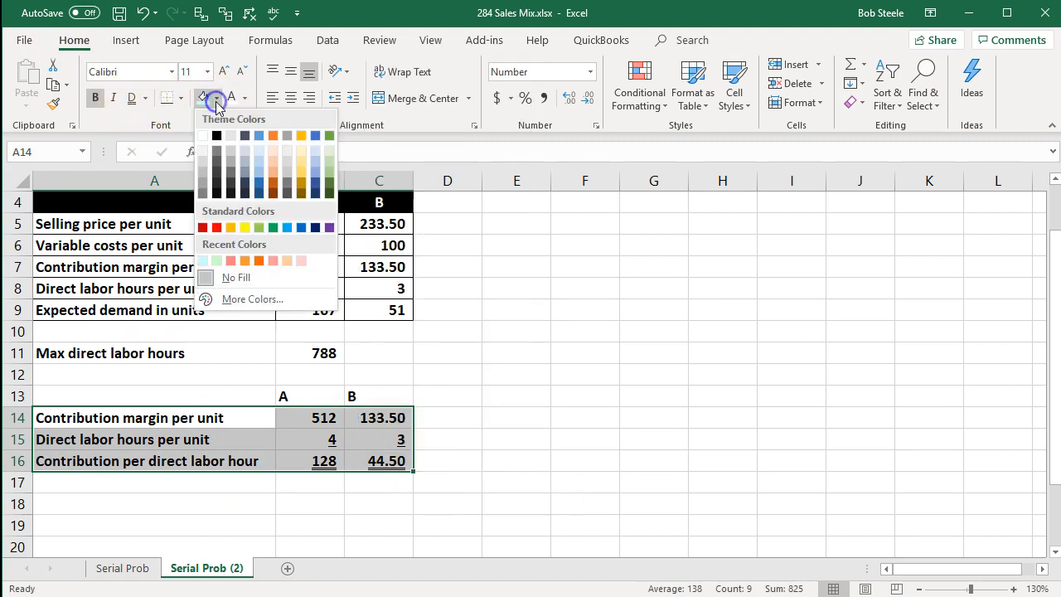
pyautogui.click(225, 302)
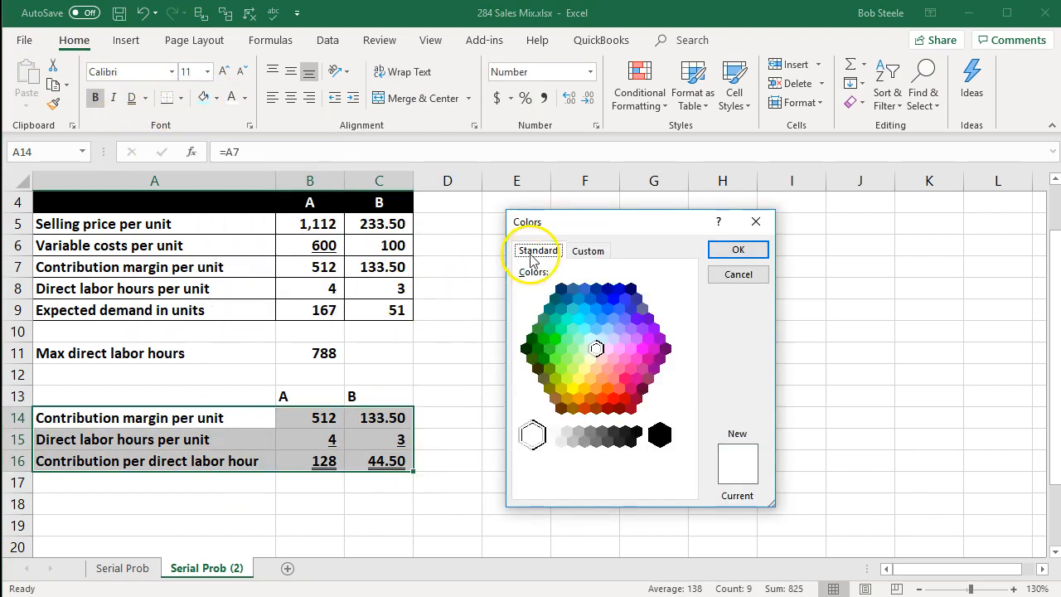
pyautogui.click(589, 337)
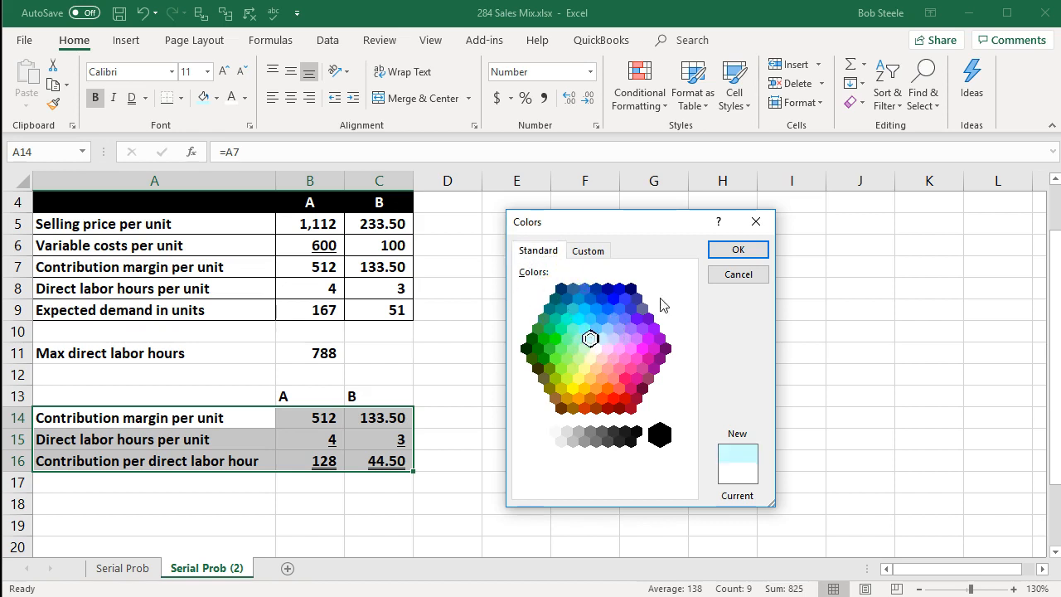
pyautogui.click(717, 251)
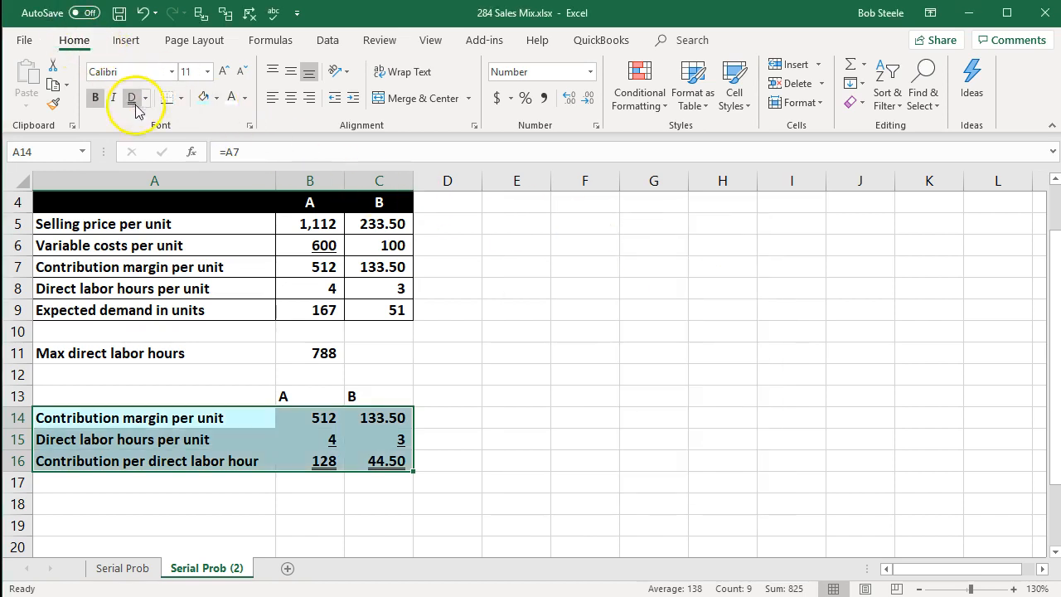
# Apply all borders to the calculation range A14:C16
pyautogui.click(181, 98)
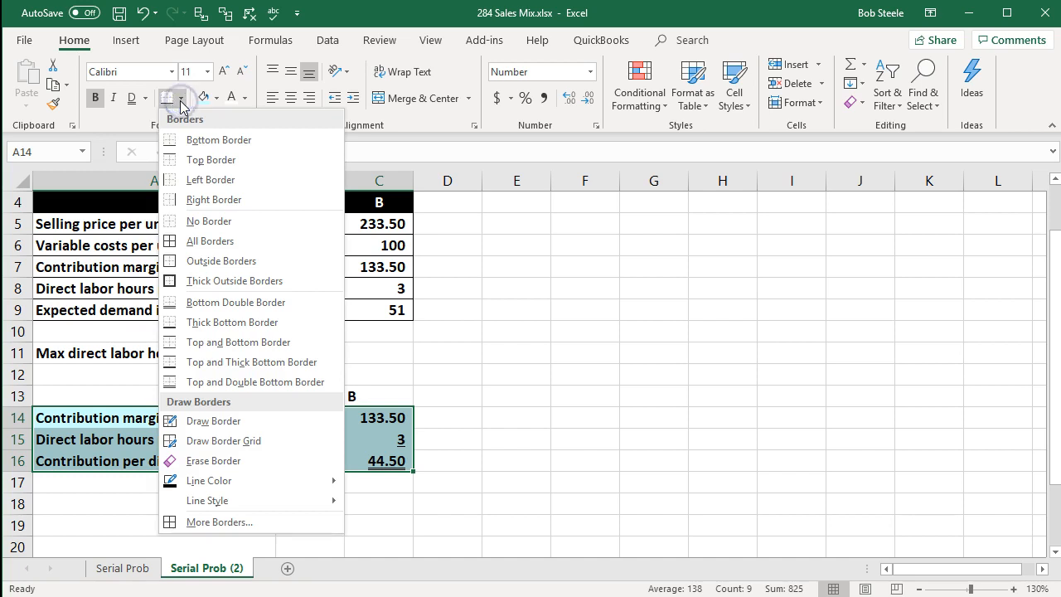
pyautogui.click(212, 241)
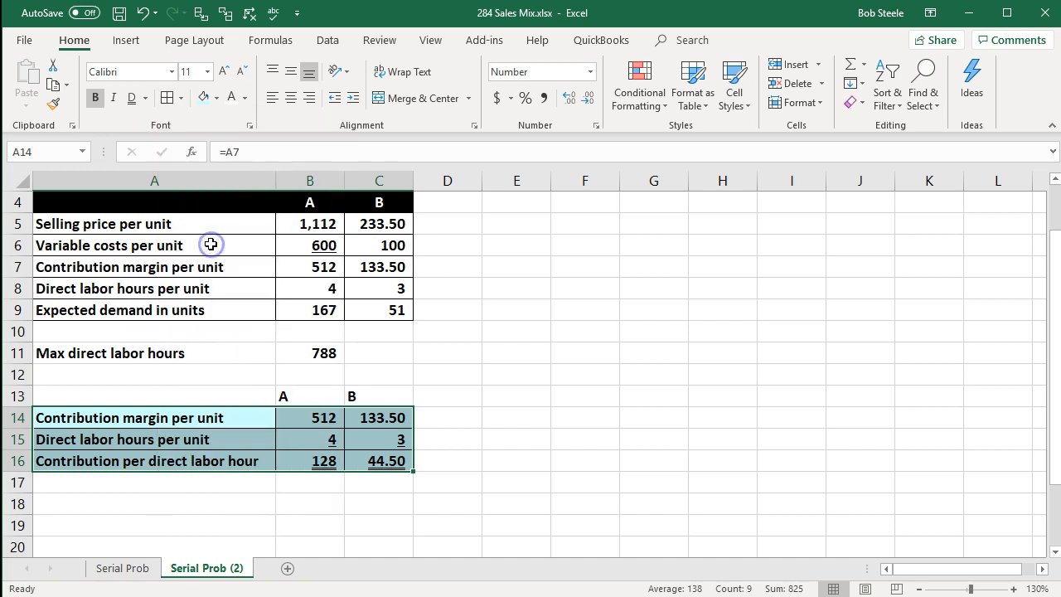
pyautogui.click(226, 373)
# Format the header row A13:C13 with a black fill, white font and centered text
pyautogui.moveTo(207, 396); pyautogui.dragTo(384, 387)
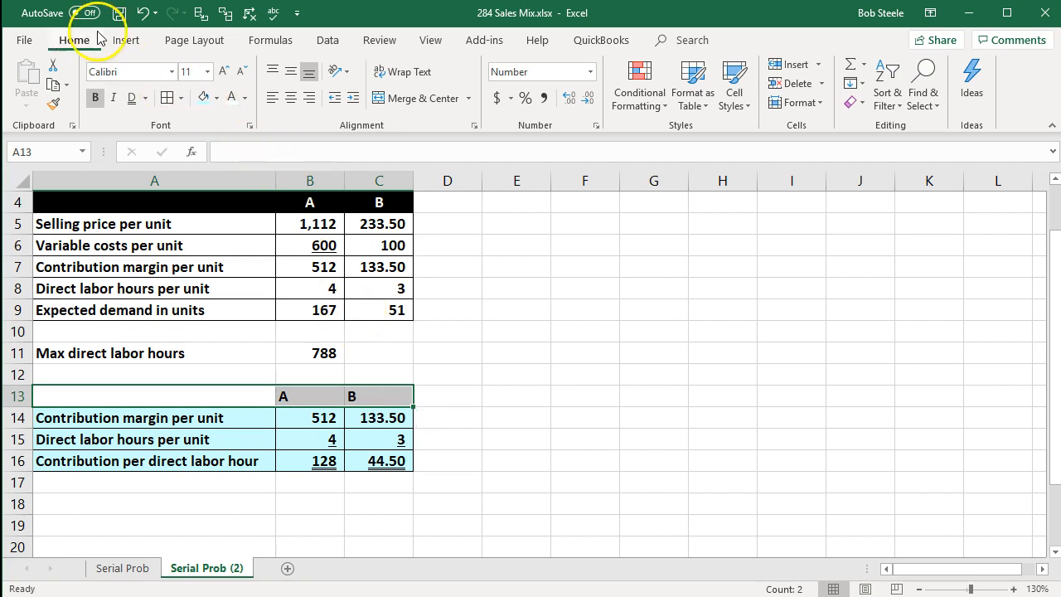
pyautogui.click(216, 98)
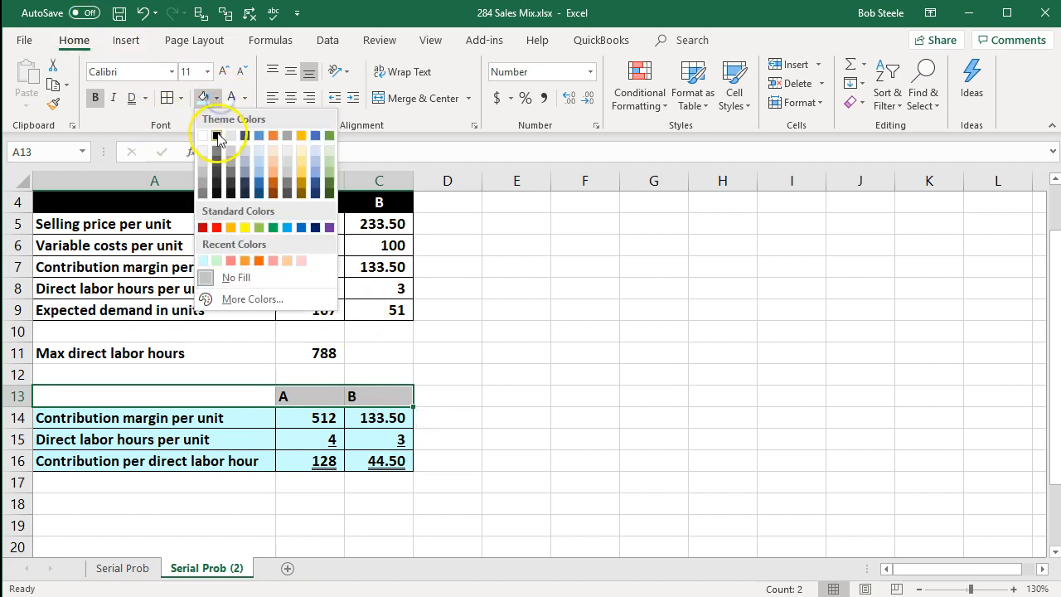
pyautogui.click(217, 135)
pyautogui.click(231, 101)
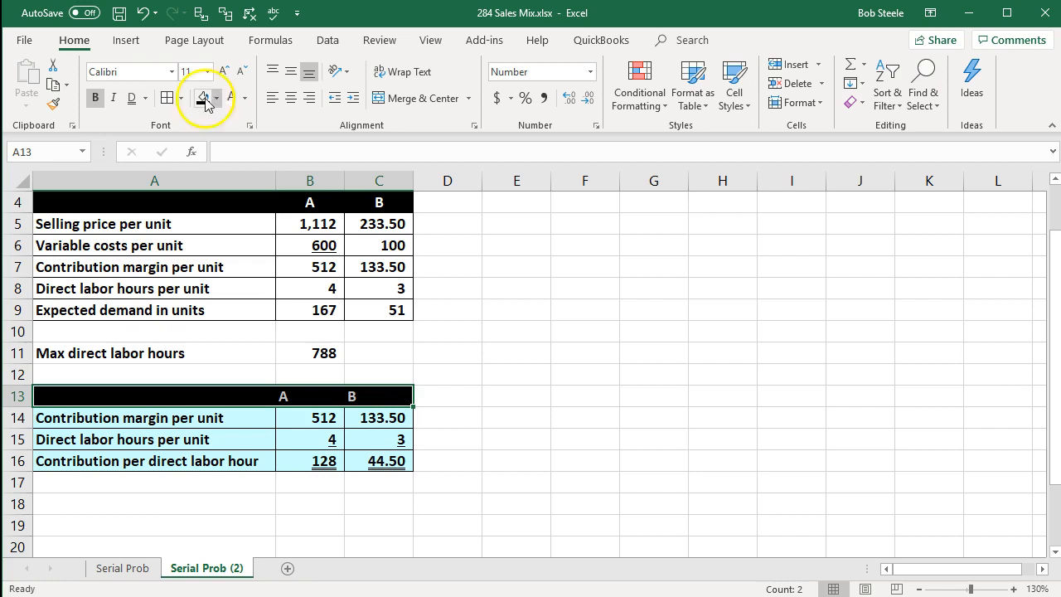
pyautogui.click(291, 99)
pyautogui.click(264, 515)
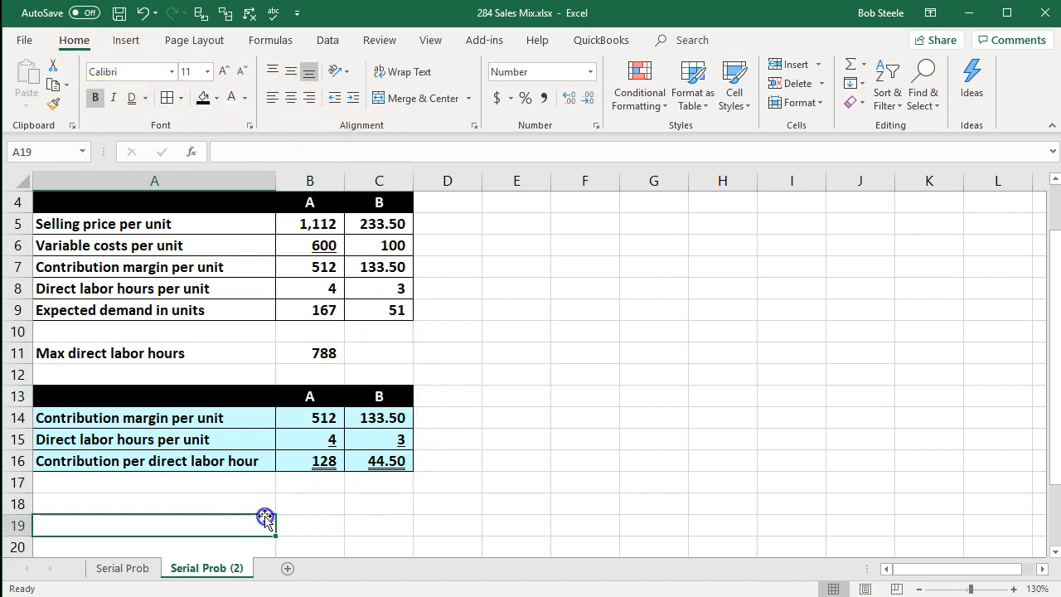
# Paste the copied label "Max units to be sold" into A18 as values only
pyautogui.click(138, 497)
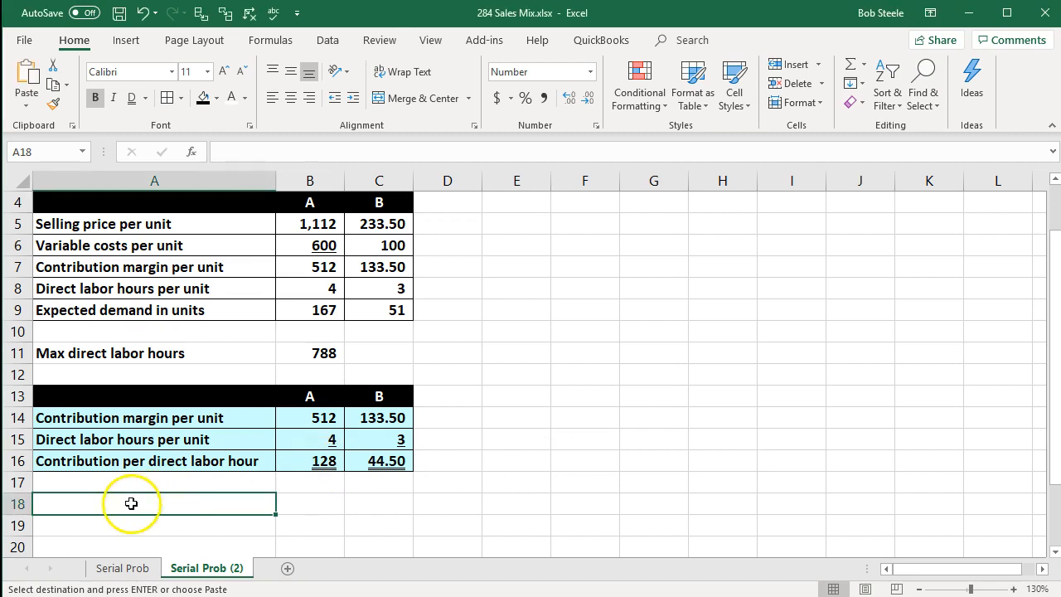
pyautogui.rightClick(130, 502)
pyautogui.click(191, 203)
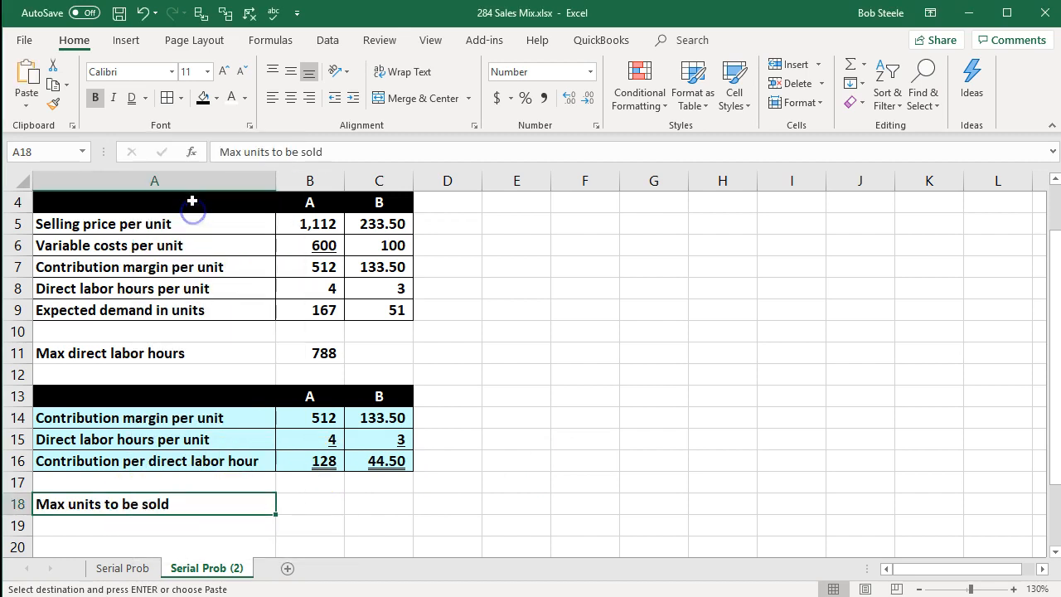
# Bring the expected demand of products A and B into B18 and C18 by referencing B9 and C9
pyautogui.press('Right')
pyautogui.write('=')
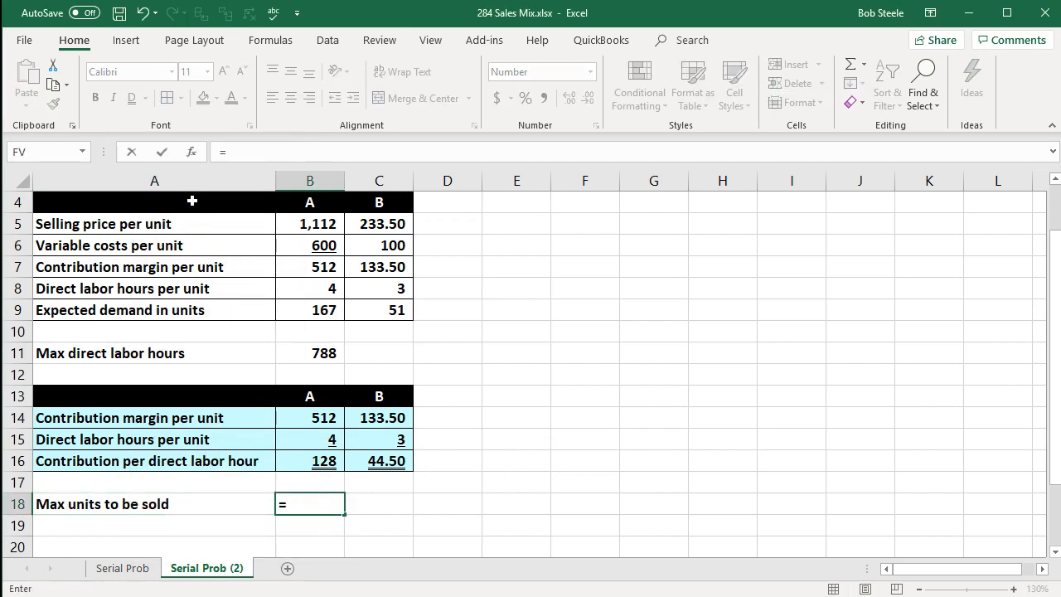
pyautogui.click(313, 311)
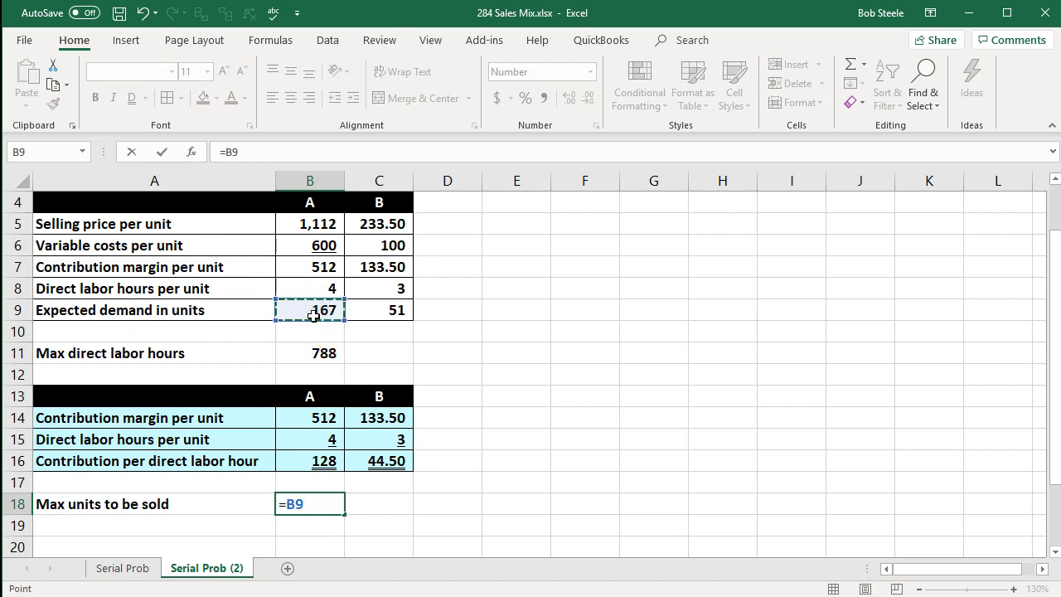
pyautogui.press('Tab')
pyautogui.write('=')
pyautogui.click(378, 310)
pyautogui.press('Return')
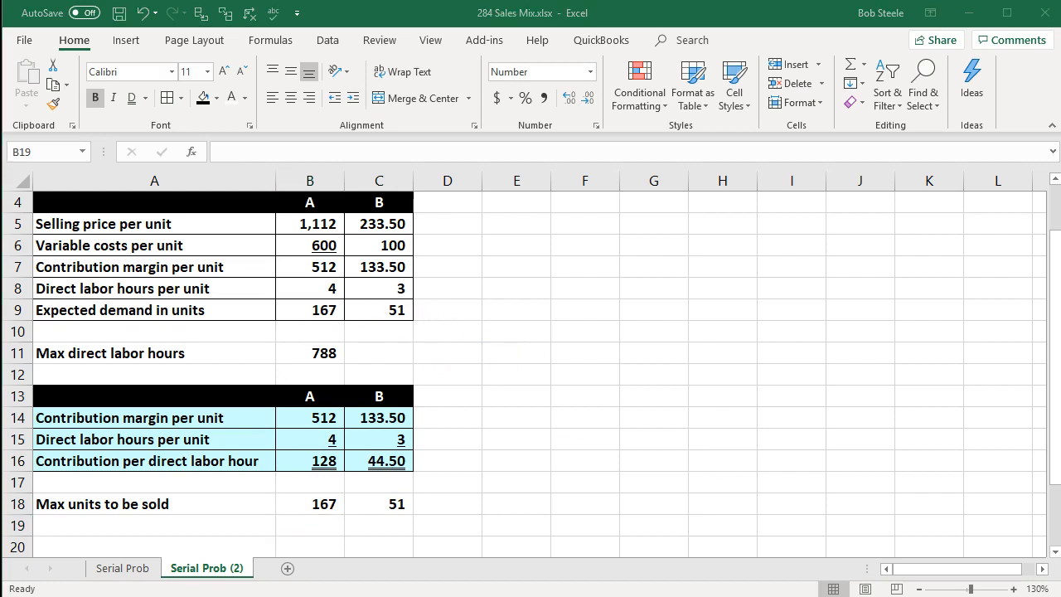
# Paste the copied label "Hours required" into A19 as values only
pyautogui.click(434, 464)
pyautogui.rightClick(158, 518)
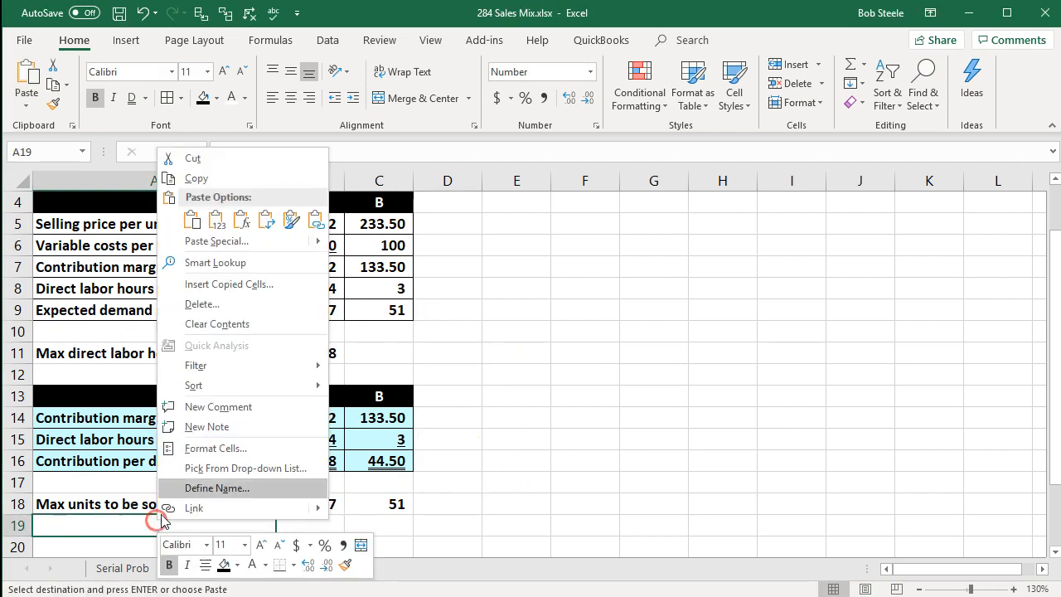
pyautogui.click(217, 217)
# Calculate the hours required for product A in B19 with the formula =B18*B15
pyautogui.press('Right')
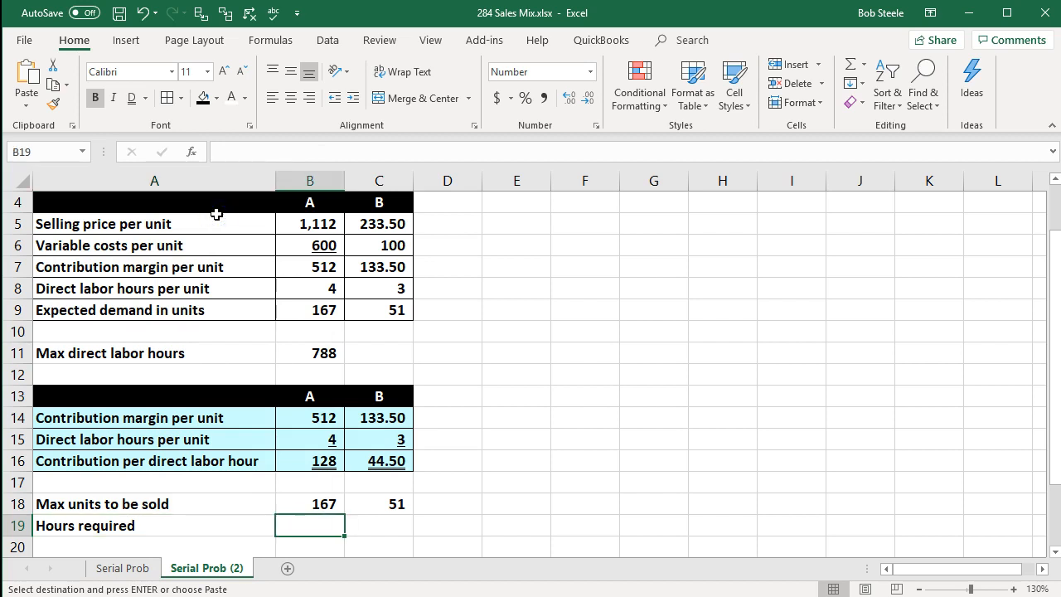
pyautogui.write('=')
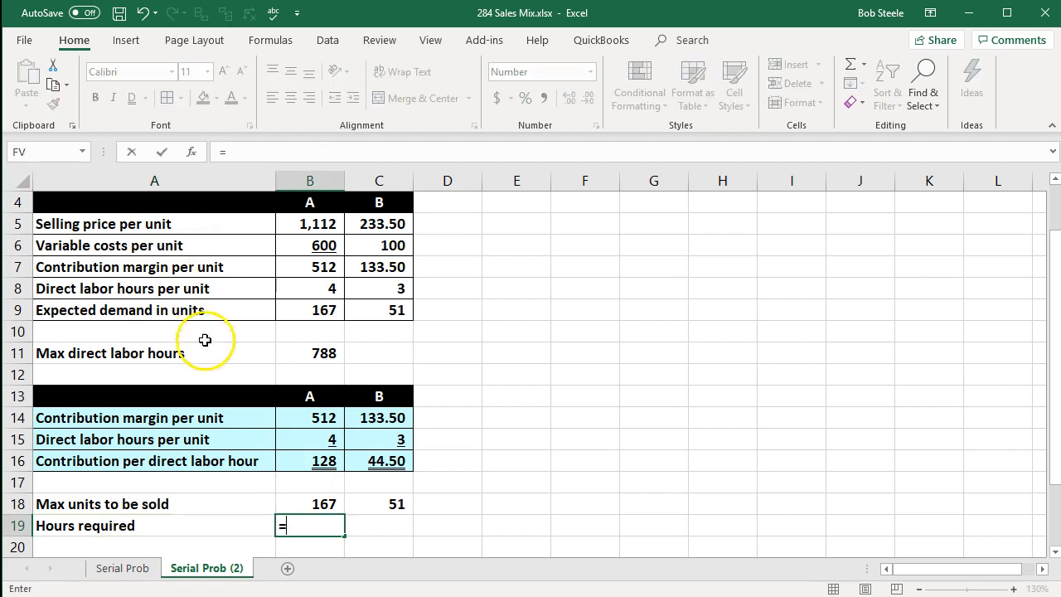
pyautogui.click(330, 505)
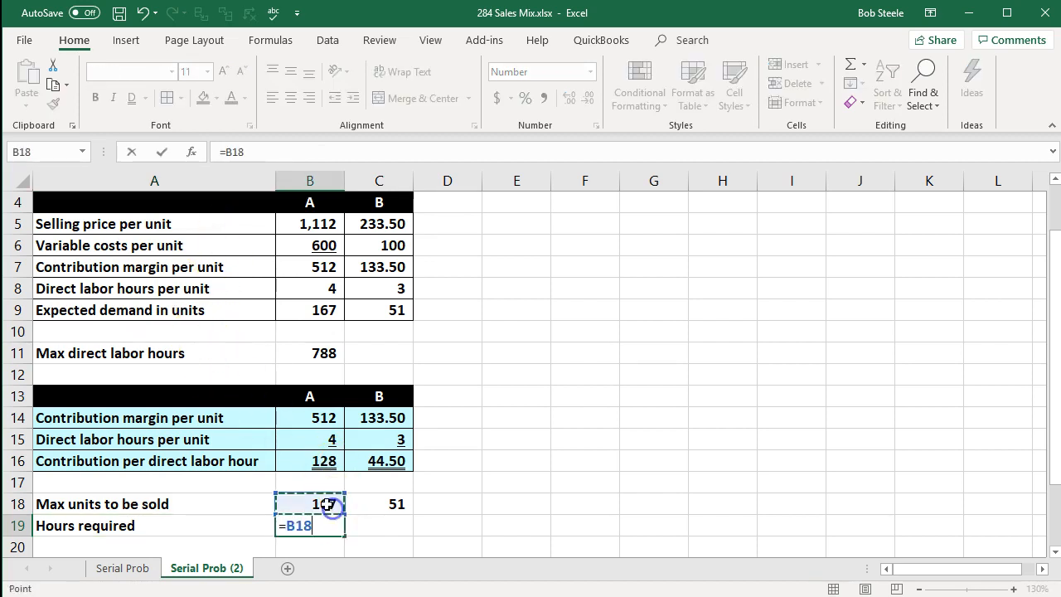
pyautogui.write('*')
pyautogui.click(316, 439)
pyautogui.press('Tab')
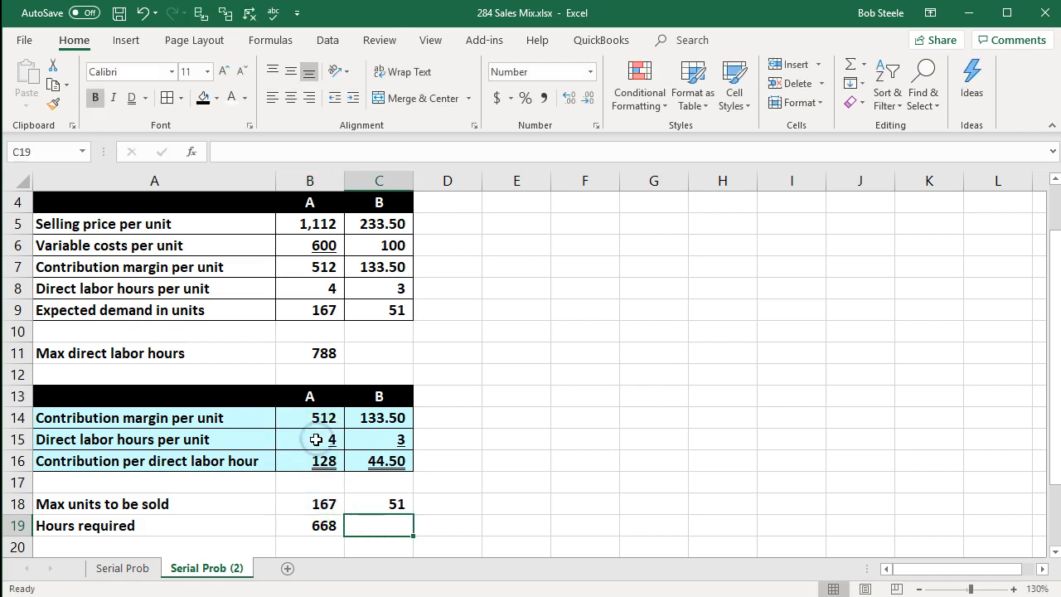
# Calculate the hours required for product B in C19 with the formula =C18*C8
pyautogui.write('=')
pyautogui.click(365, 501)
pyautogui.write('*')
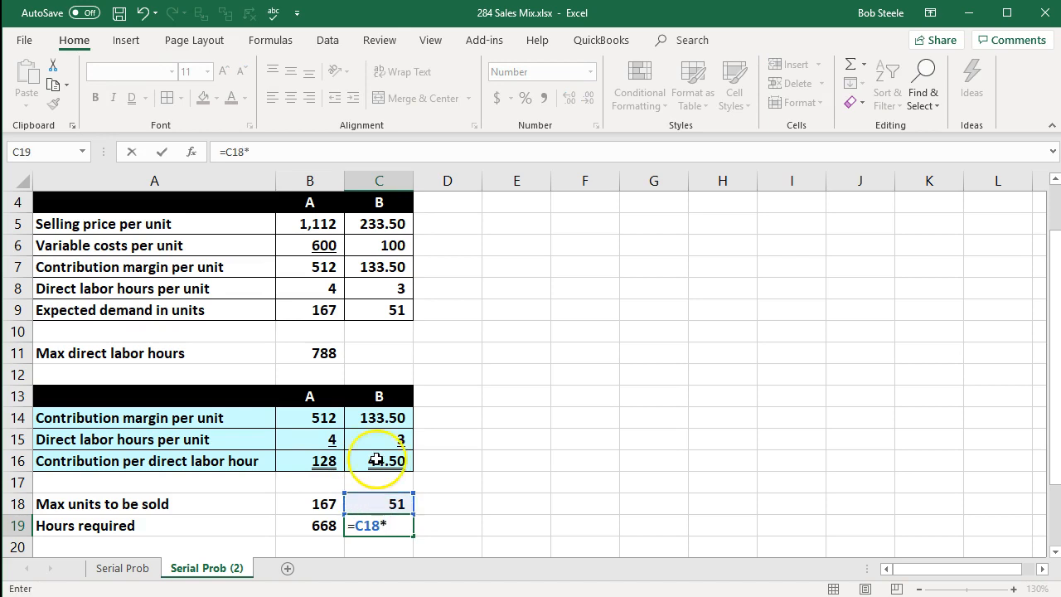
pyautogui.click(376, 283)
pyautogui.press('Tab')
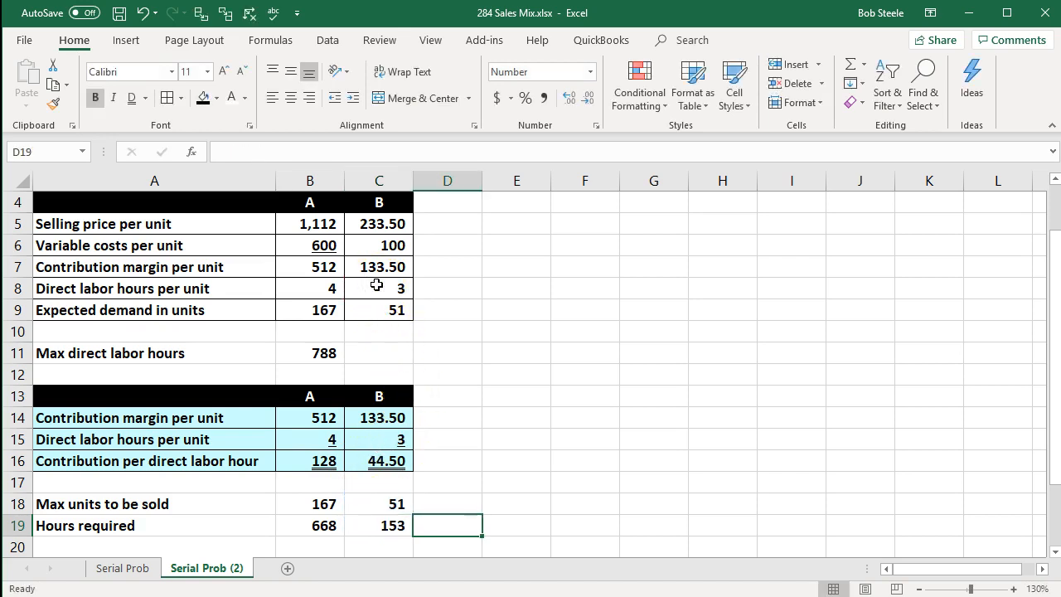
# Total the required hours of both products in D19 with a SUM of B19:C19 and check the max direct labor hours in B11
pyautogui.write('=sum(')
pyautogui.press('Left')
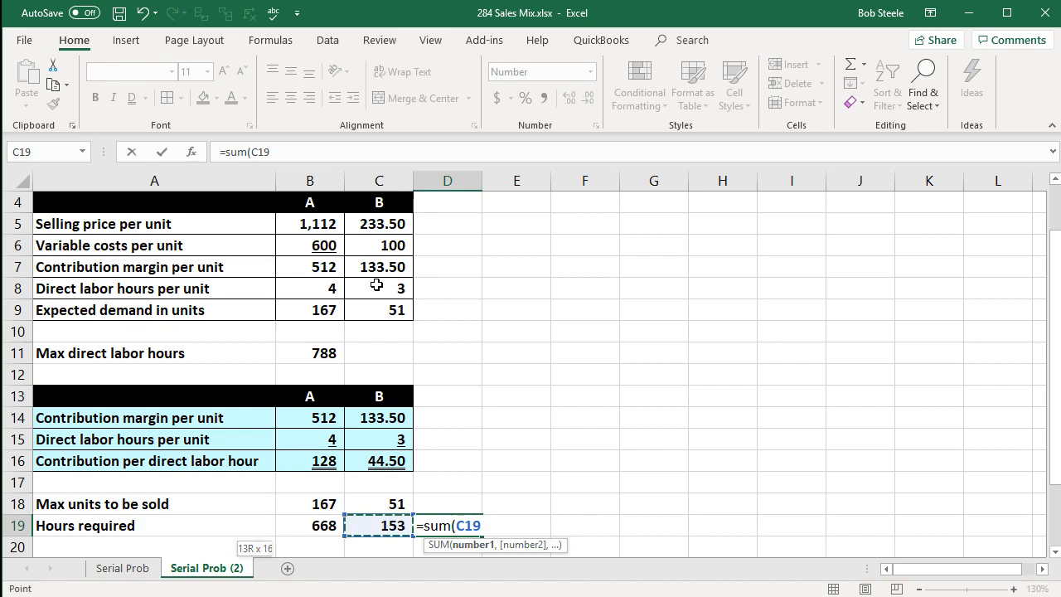
pyautogui.hotkey('shift', 'Left')
pyautogui.press('Return')
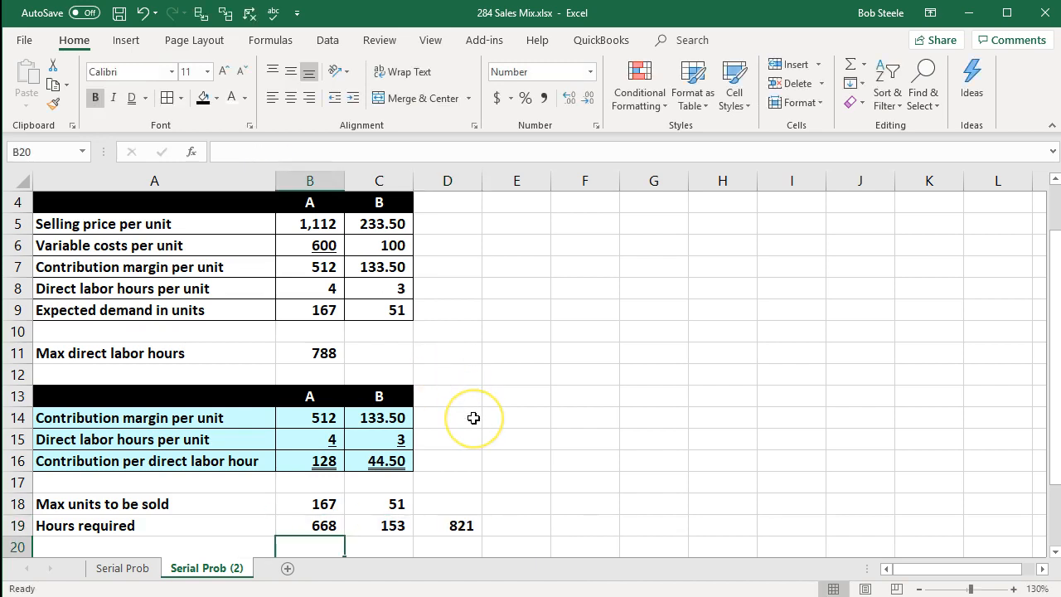
pyautogui.click(308, 354)
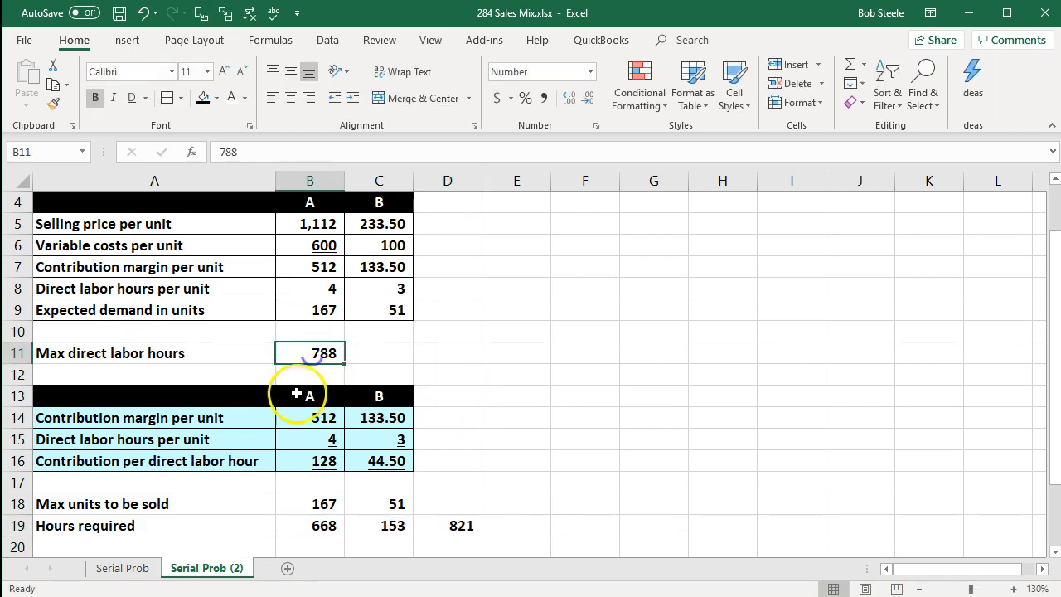
# Format the range A18:D19 with the light blue fill used in the table above and borders around all cells
pyautogui.scroll(-1, 286, 406)
pyautogui.moveTo(169, 440); pyautogui.dragTo(422, 462)
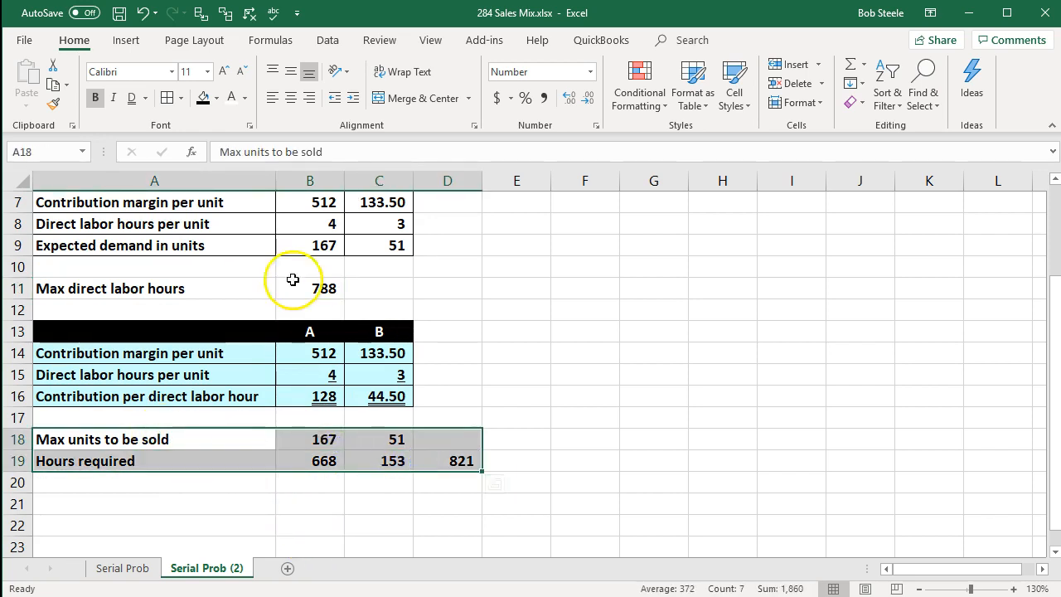
pyautogui.click(217, 98)
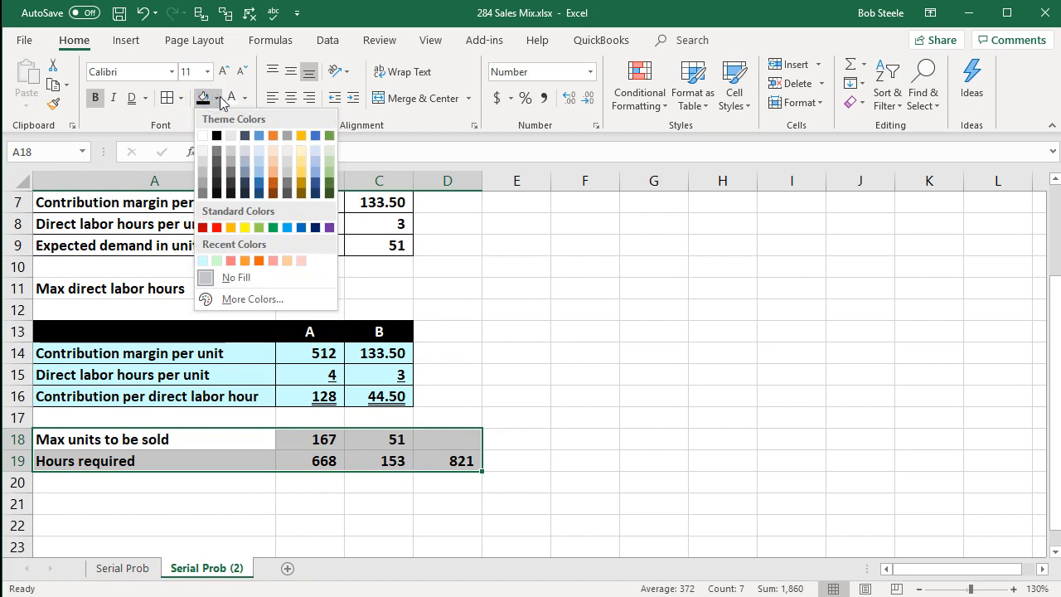
pyautogui.click(202, 260)
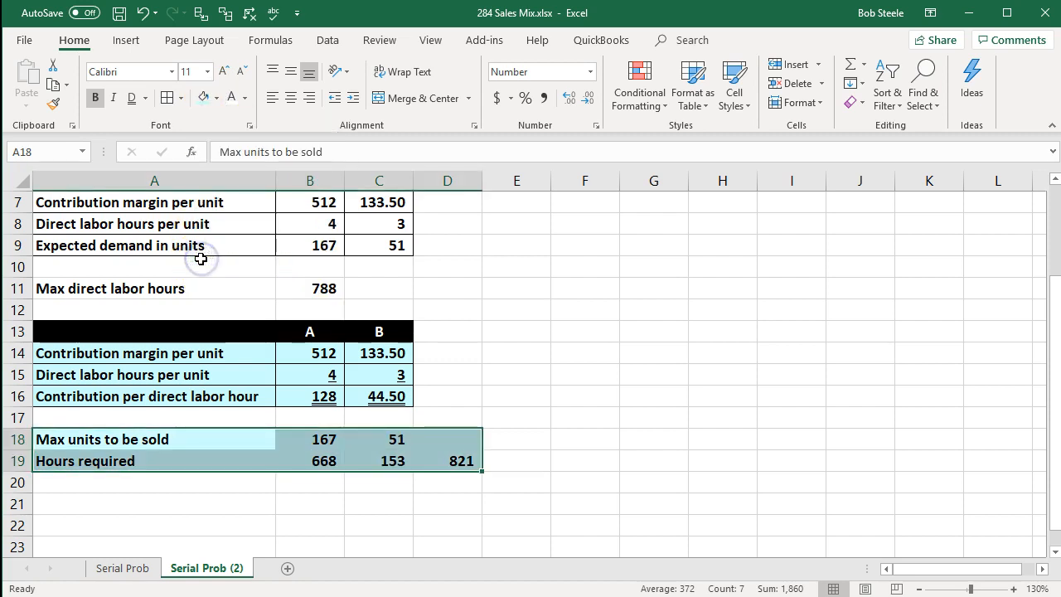
pyautogui.click(170, 92)
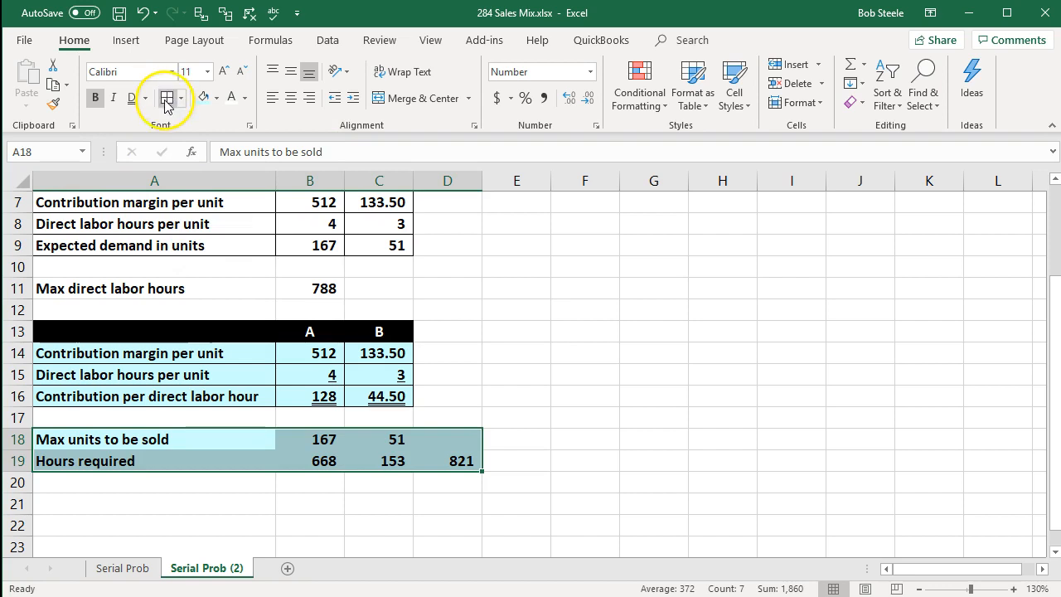
pyautogui.click(265, 413)
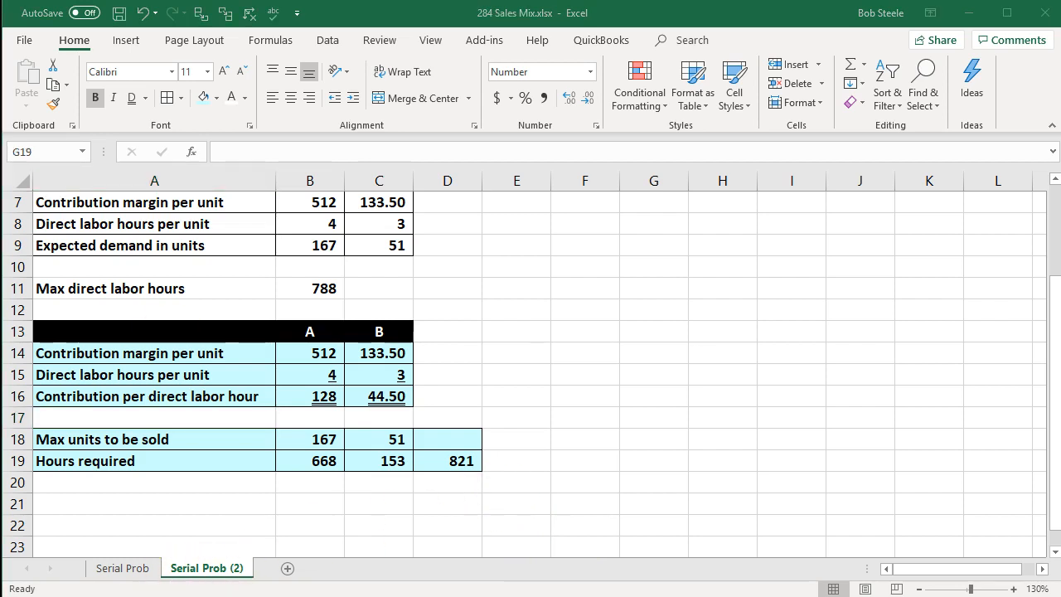
# Paste the copied label "Hours allocated to production" into A21 as values only
pyautogui.hotkey('ctrl', 'c')
pyautogui.click(428, 466)
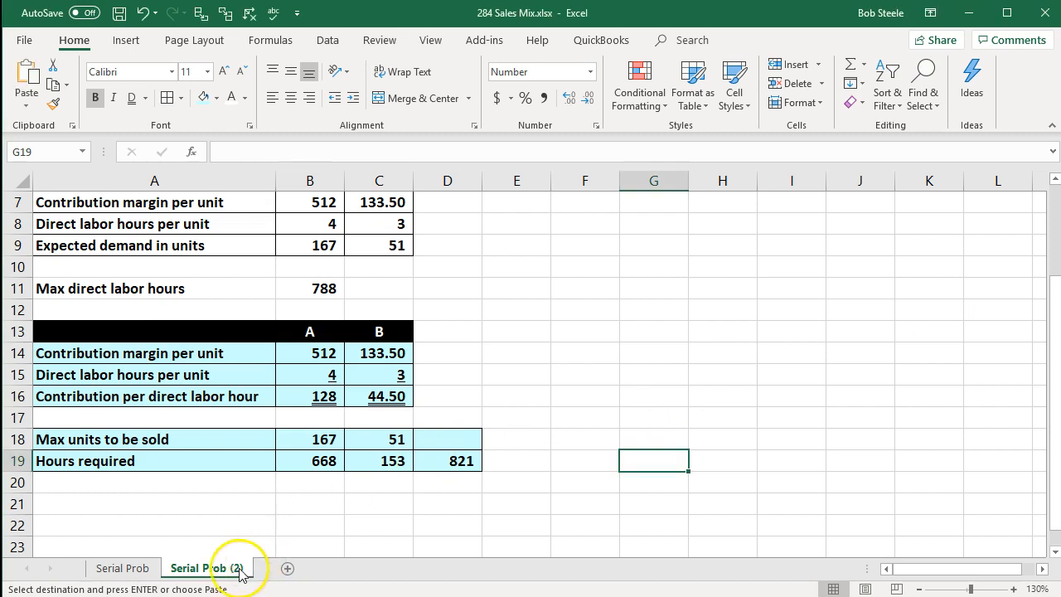
pyautogui.click(128, 497)
pyautogui.rightClick(127, 498)
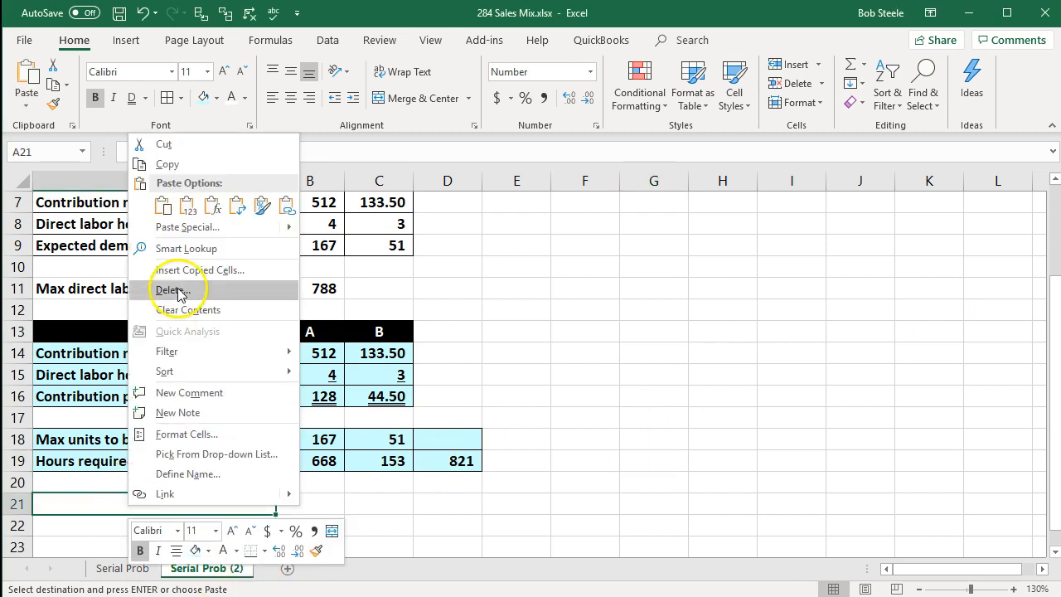
pyautogui.click(193, 202)
pyautogui.click(427, 497)
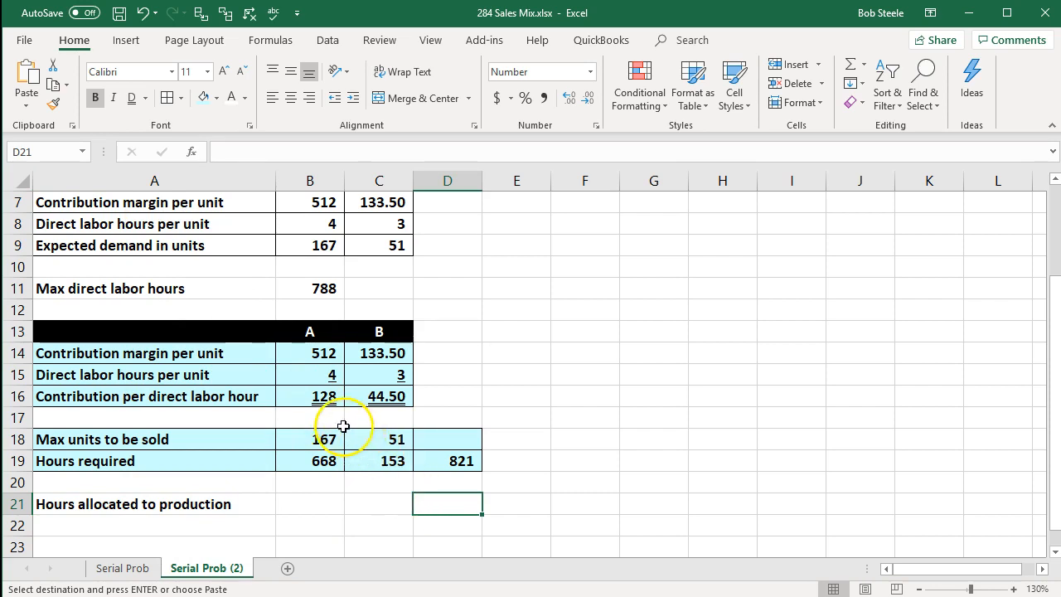
# Allocate product A's full required hours to production by referencing B19 in B21
pyautogui.click(322, 397)
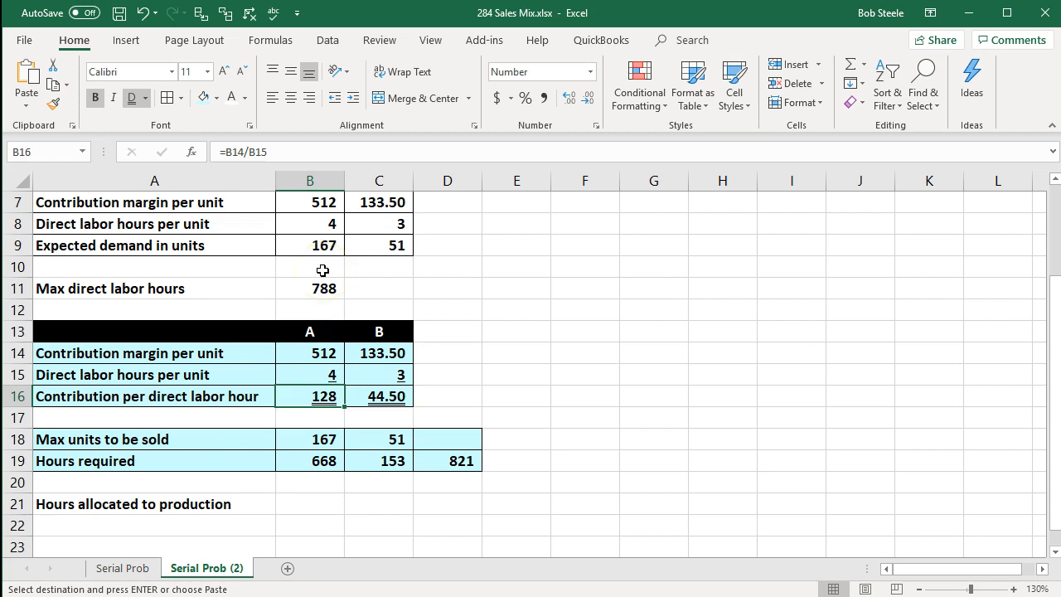
pyautogui.click(314, 440)
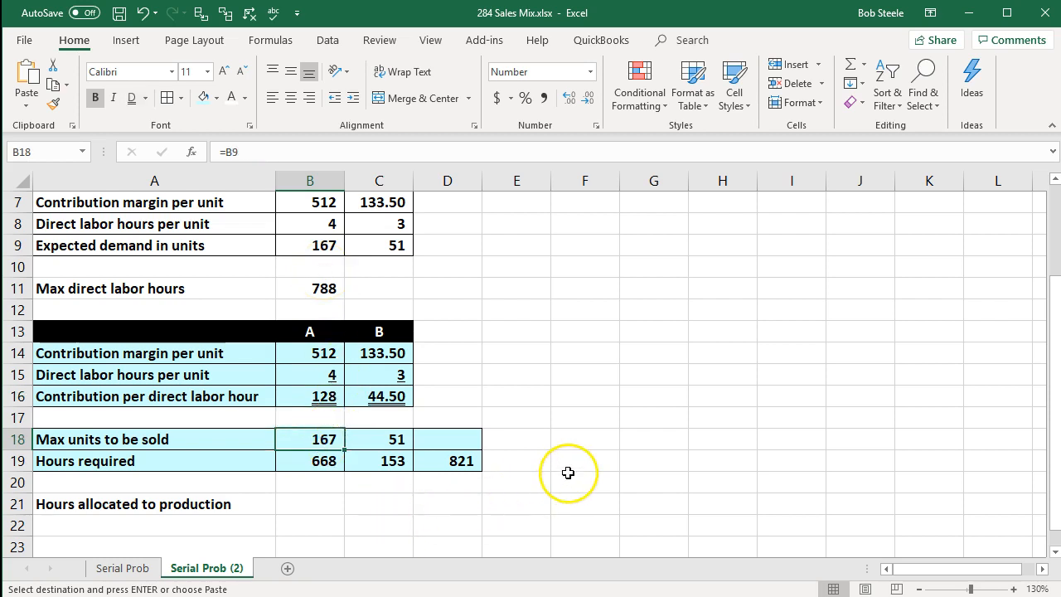
pyautogui.press('Down')
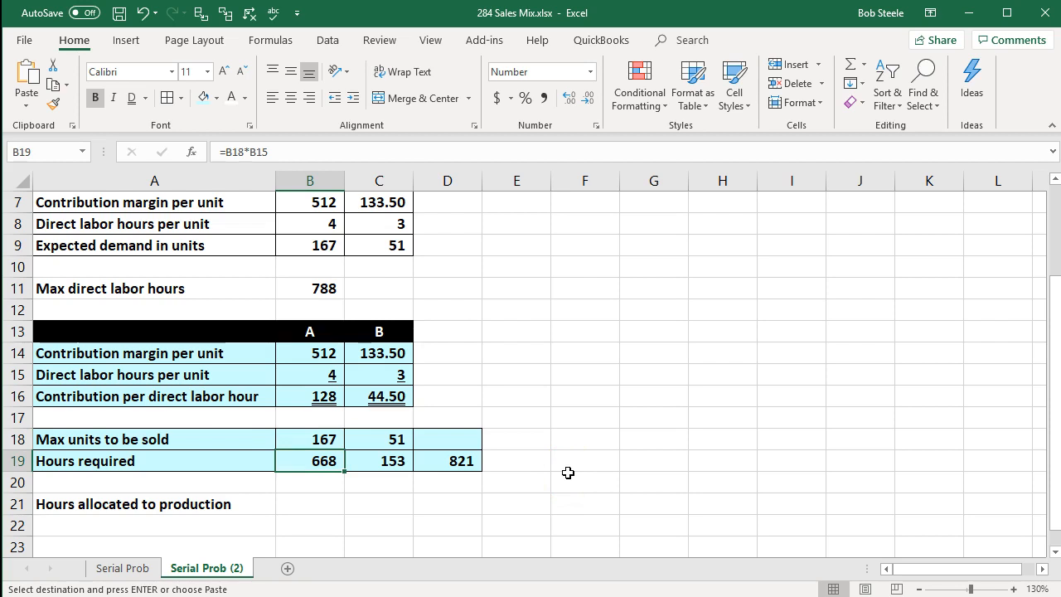
pyautogui.press('Down')
pyautogui.press('Down')
pyautogui.write('=')
pyautogui.press('Up')
pyautogui.press('Up')
pyautogui.press('Return')
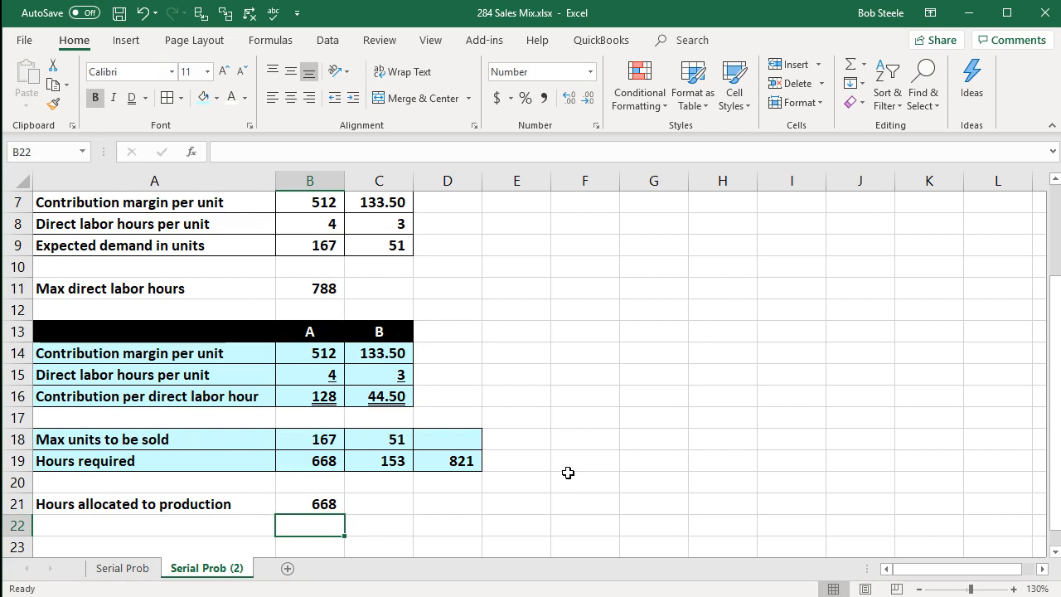
# Bring the max direct labor hours into D21 as the allocation total by referencing B11
pyautogui.press('Right')
pyautogui.press('Right')
pyautogui.press('Up')
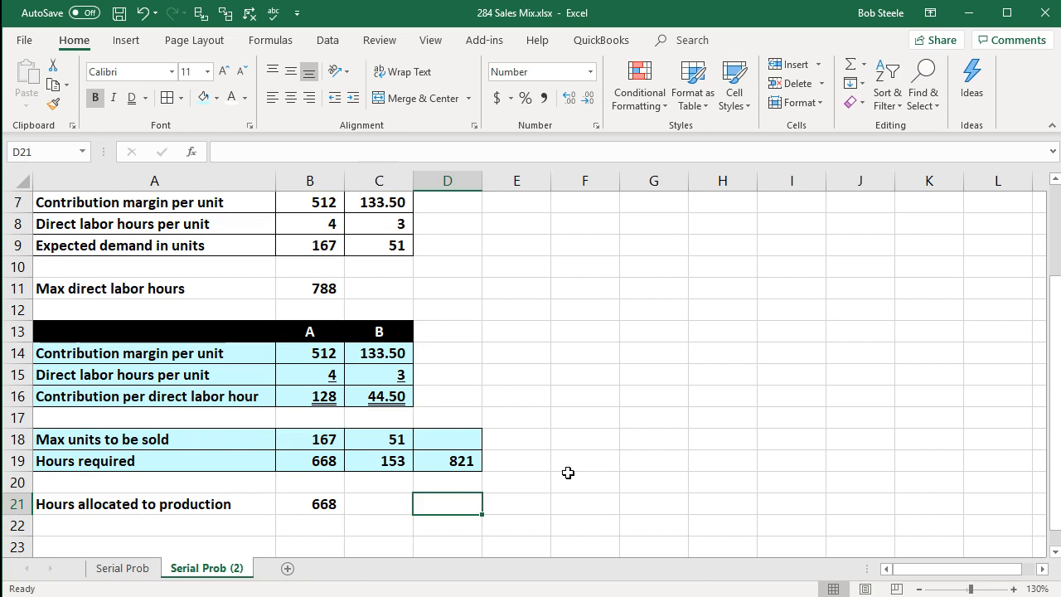
pyautogui.write('=')
pyautogui.click(313, 290)
pyautogui.press('Return')
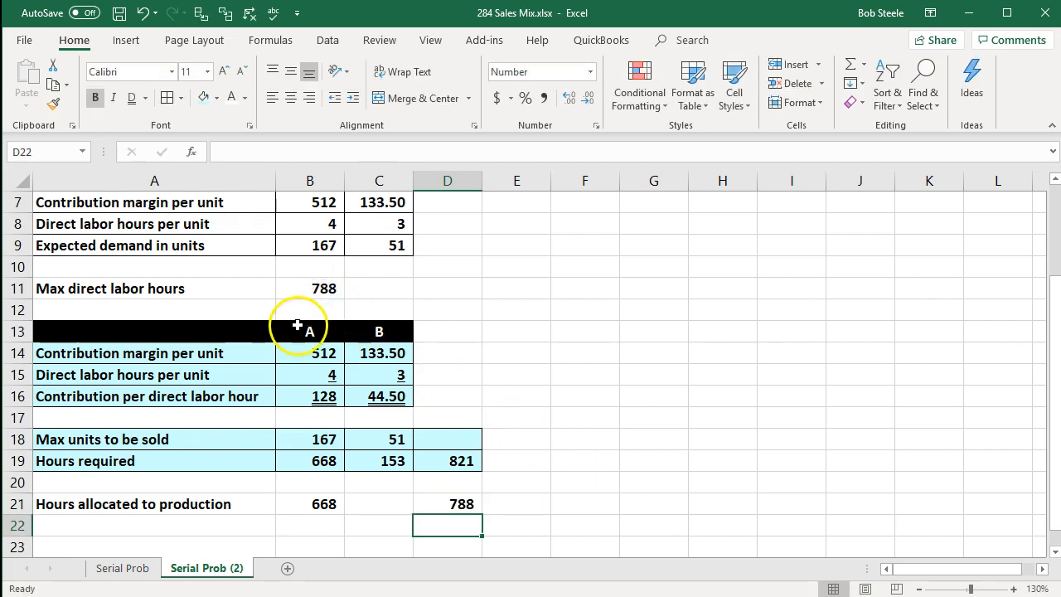
# Allocate the remaining hours to product B in C21 with the formula =D21-B21
pyautogui.click(383, 512)
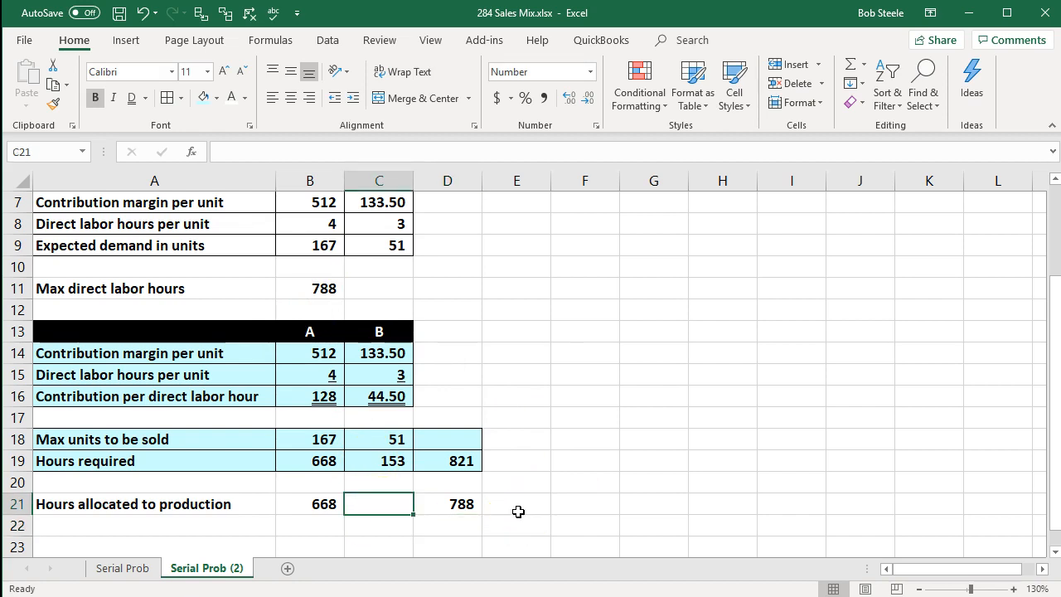
pyautogui.write('=')
pyautogui.press('Right')
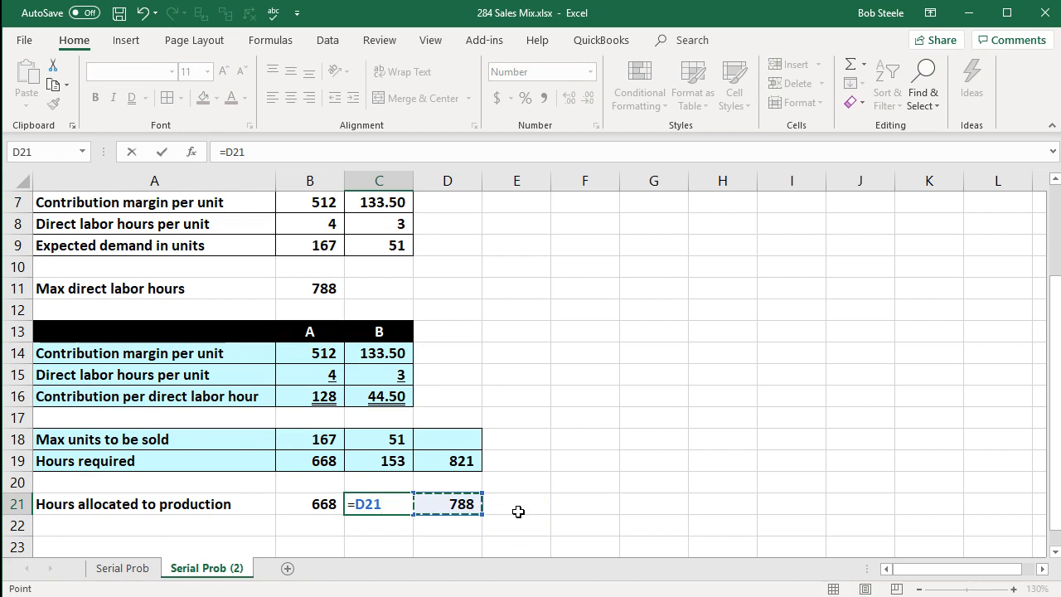
pyautogui.write('-')
pyautogui.press('Left')
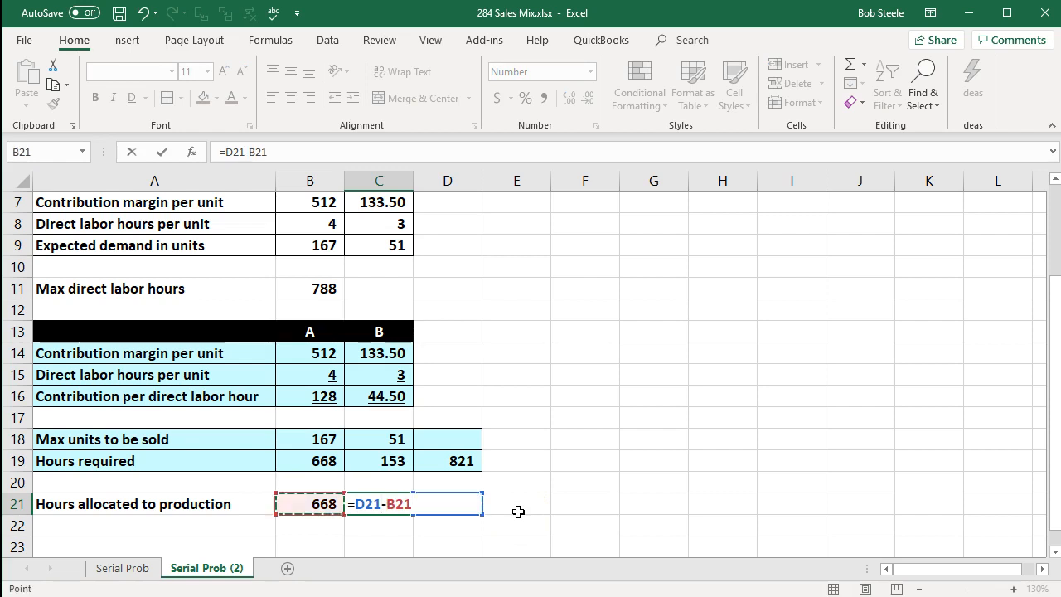
pyautogui.press('Return')
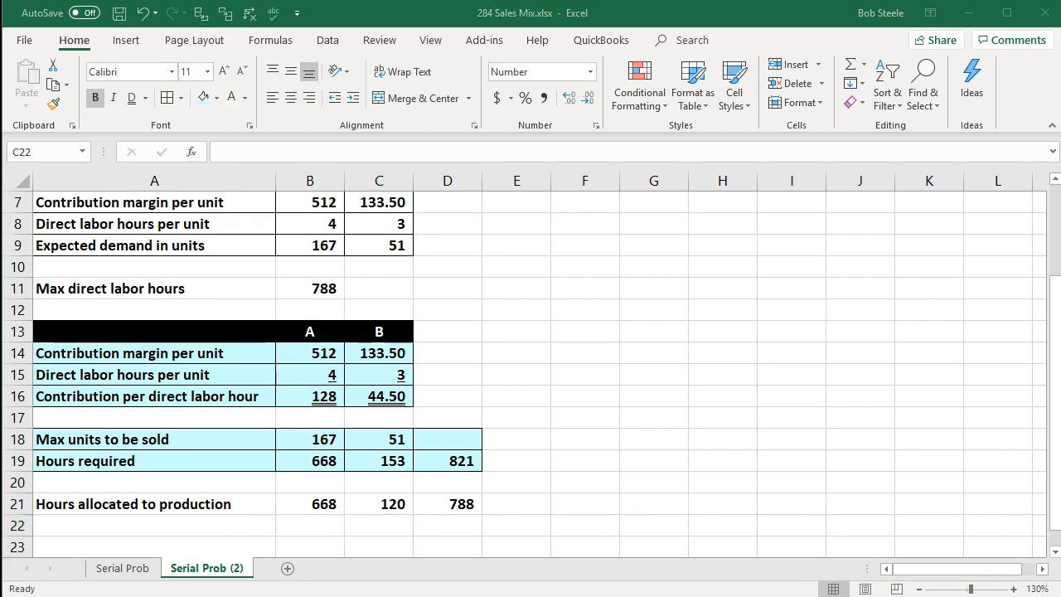
# Paste the copied label "Units produced" into A22 as values only
pyautogui.click(384, 520)
pyautogui.rightClick(120, 531)
pyautogui.click(182, 238)
# Calculate the units produced of product A in B22 with the formula =B21/B8
pyautogui.click(322, 523)
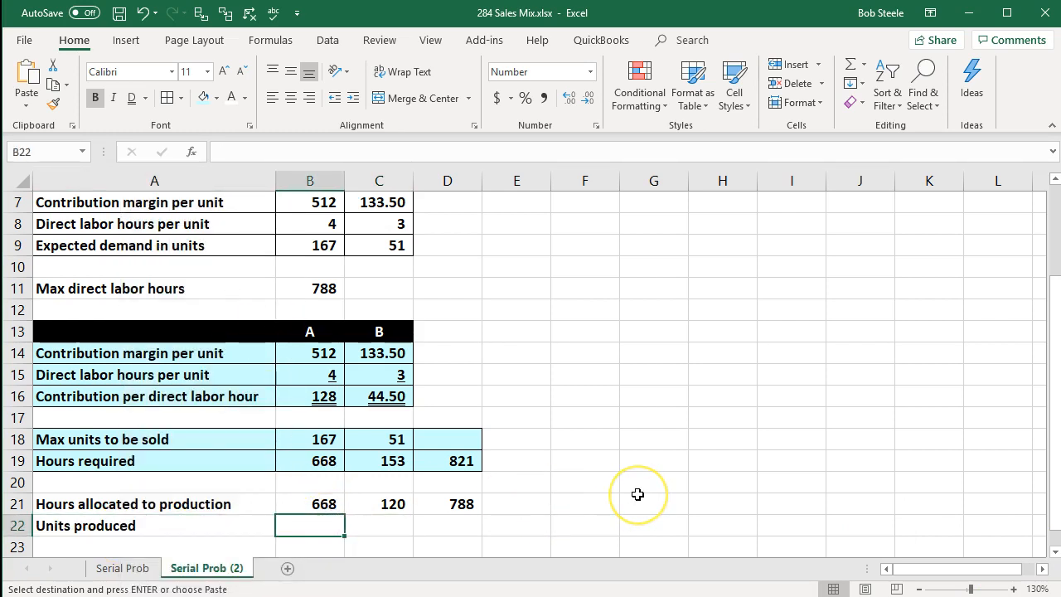
pyautogui.write('=')
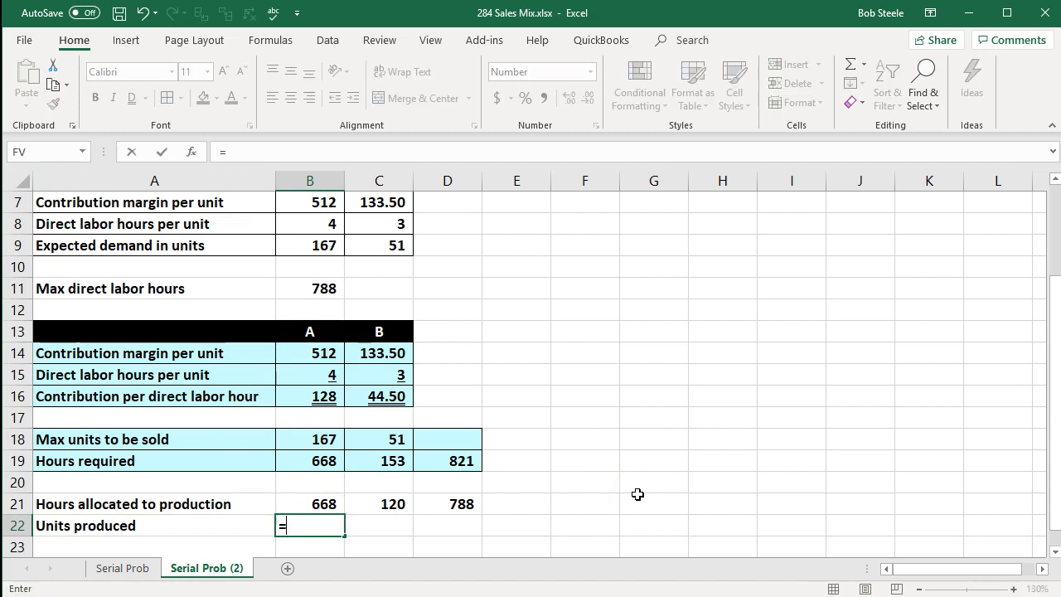
pyautogui.press('Up')
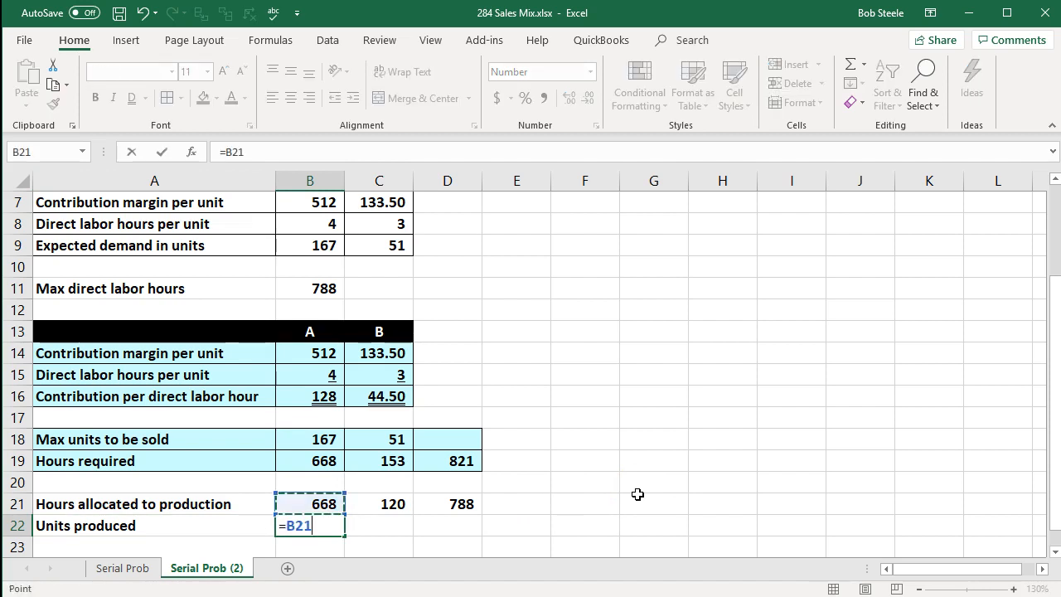
pyautogui.click(302, 224)
pyautogui.press('Tab')
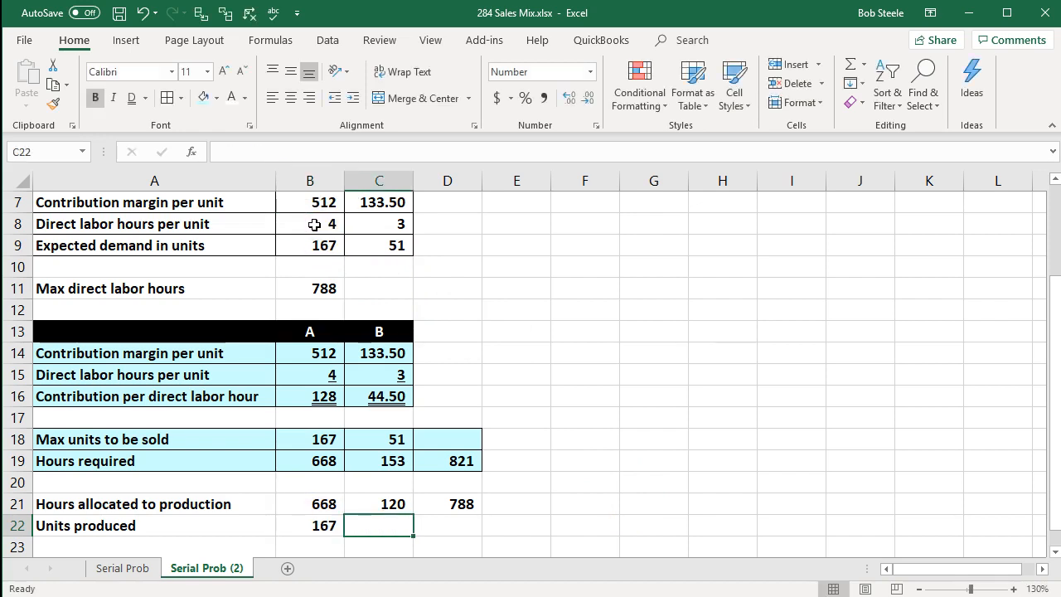
# Calculate the units produced of product B in C22 with the formula =C21/C8
pyautogui.write('=')
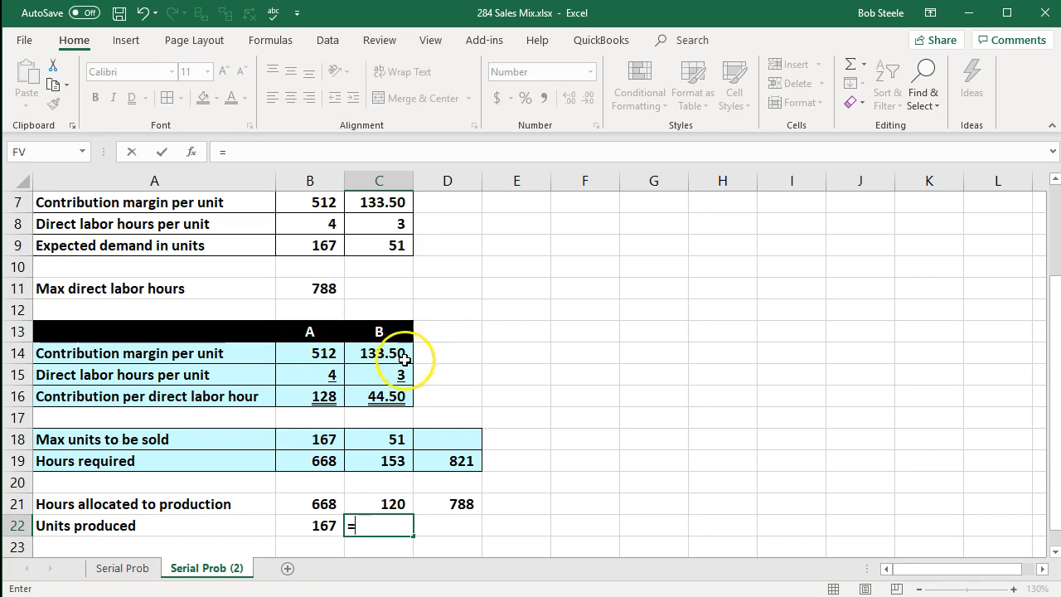
pyautogui.click(380, 497)
pyautogui.write('/')
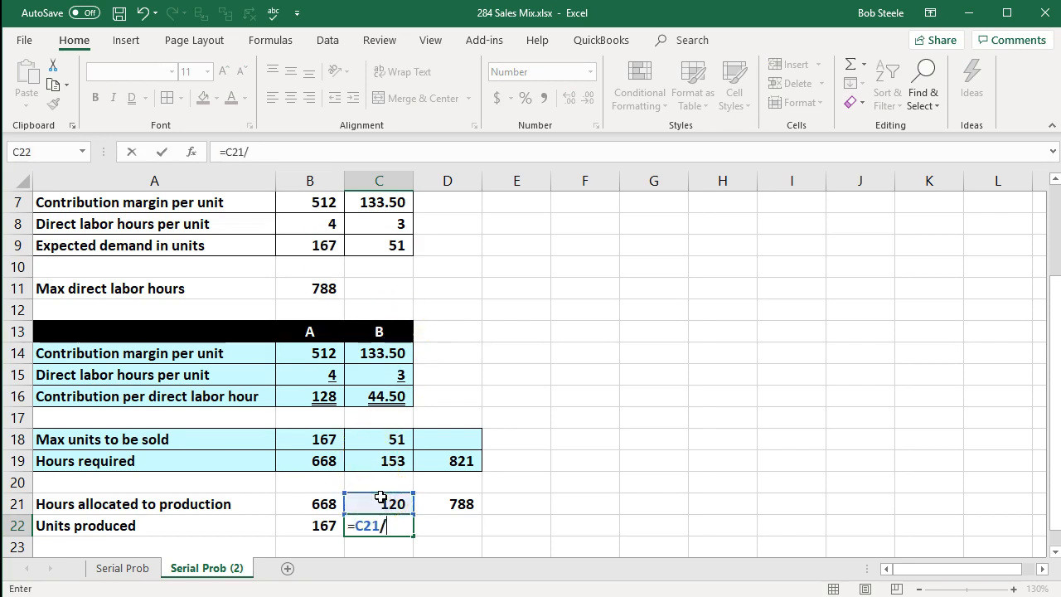
pyautogui.click(398, 224)
pyautogui.press('Tab')
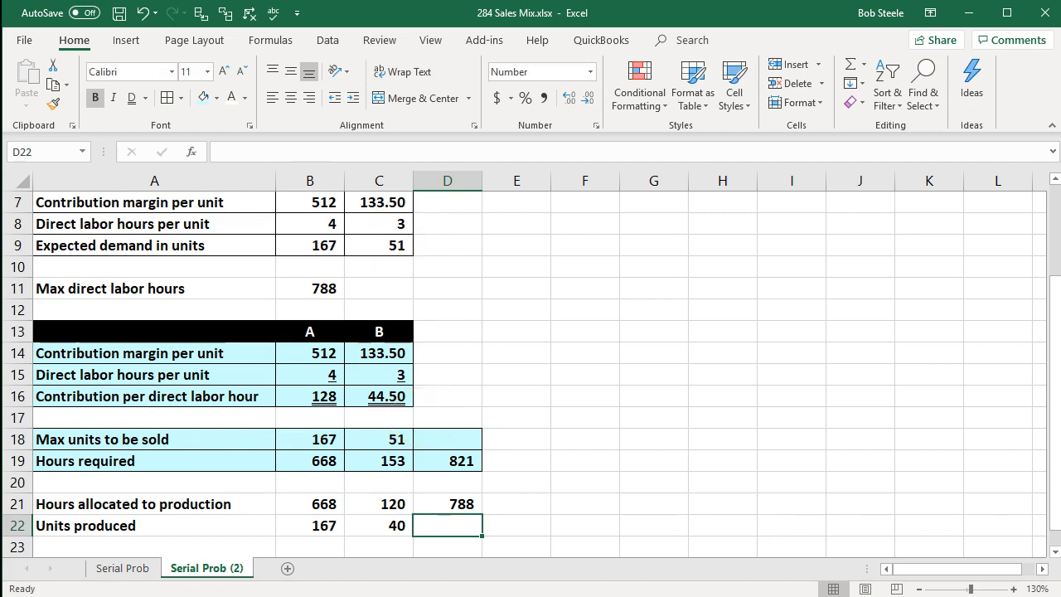
# Label A23 as contribution margin per unit by linking it with the formula =A7
pyautogui.click(161, 504)
pyautogui.scroll(-1, 156, 497)
pyautogui.click(150, 484)
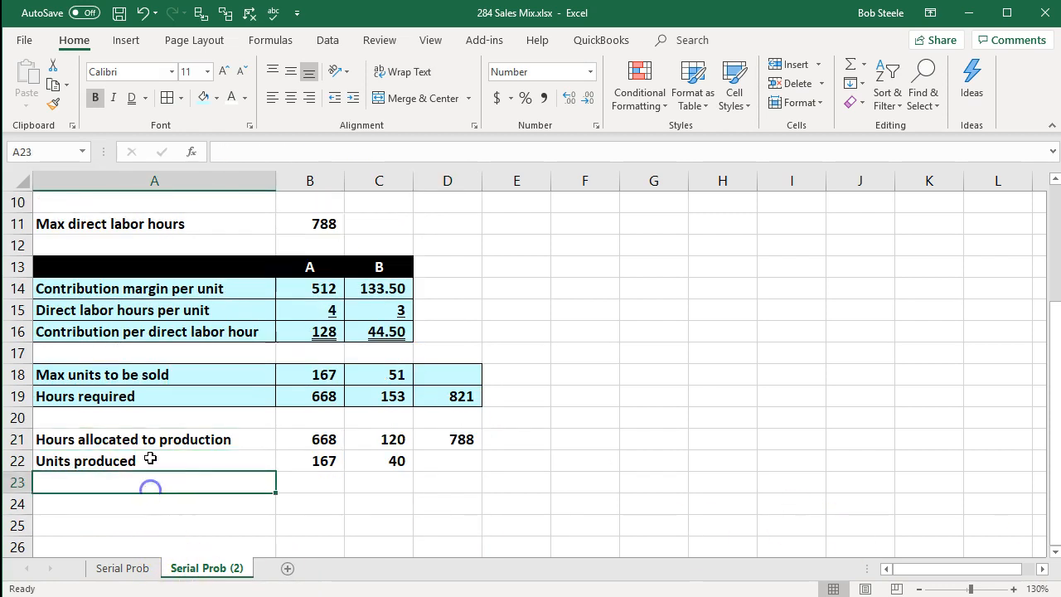
pyautogui.write('=')
pyautogui.press('Up')
pyautogui.press('Up')
pyautogui.press('Up')
pyautogui.press('Up')
pyautogui.press('Up')
pyautogui.press('Up')
pyautogui.press('Up')
pyautogui.press('Up')
pyautogui.press('Up')
pyautogui.press('Up')
pyautogui.press('Up')
pyautogui.press('Up')
pyautogui.press('Up')
pyautogui.press('Up')
pyautogui.press('Up')
pyautogui.press('Up')
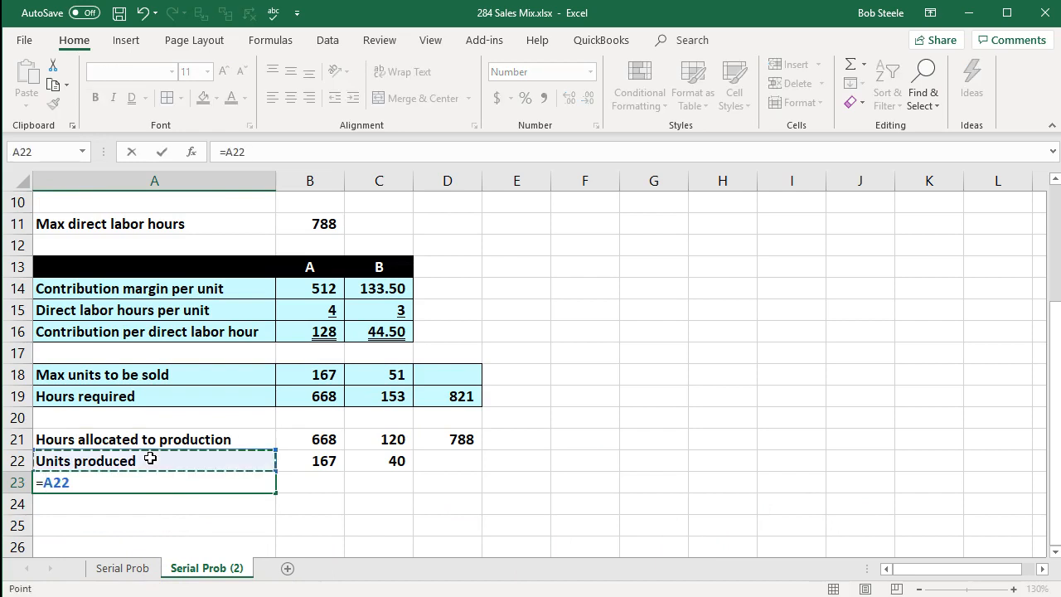
pyautogui.press('Up')
pyautogui.press('Up')
pyautogui.press('Up')
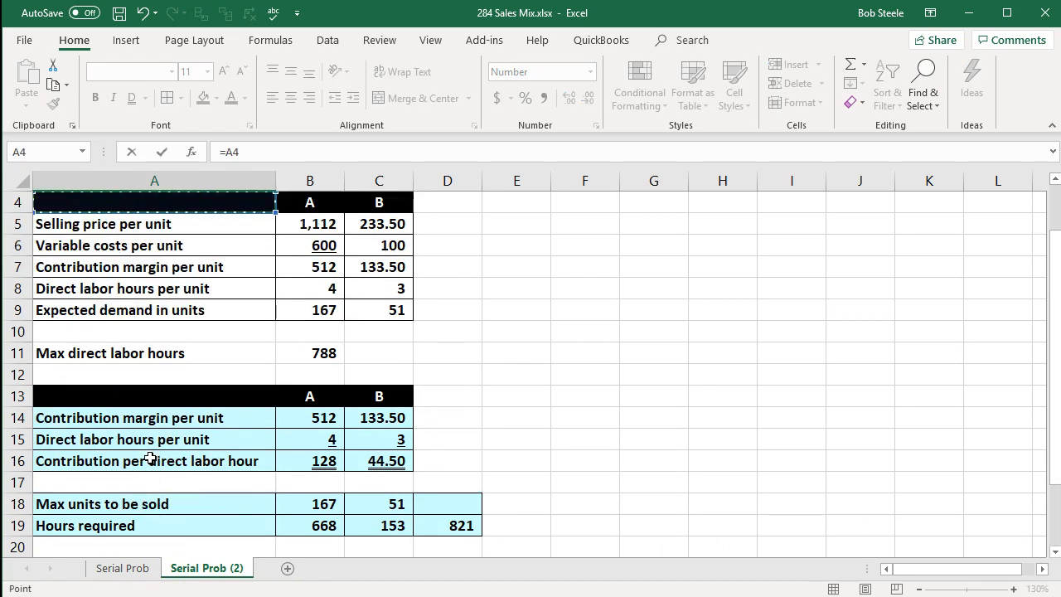
pyautogui.press('Down')
pyautogui.press('Down')
pyautogui.press('Down')
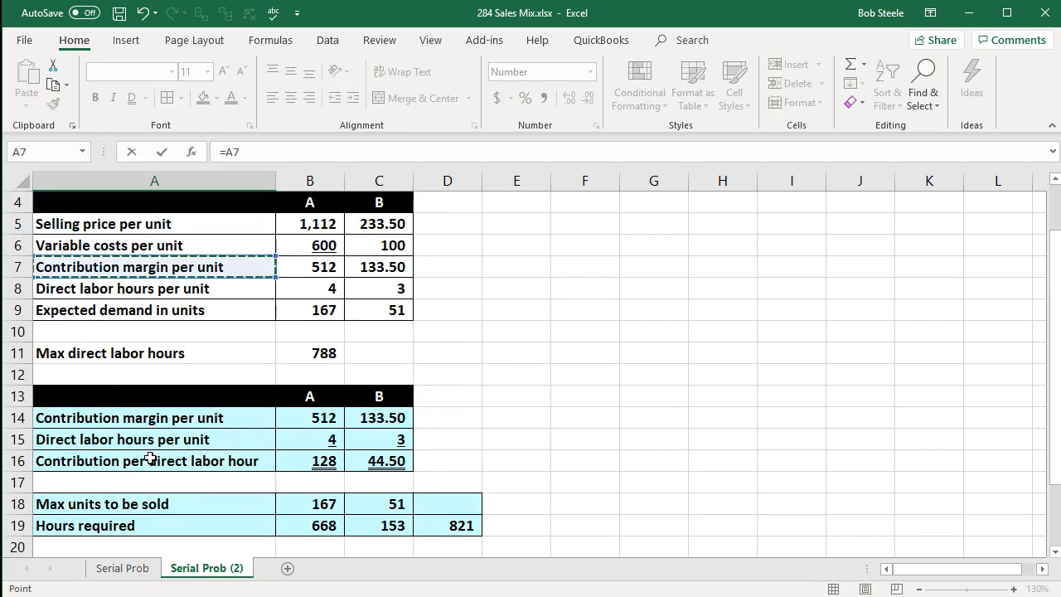
pyautogui.press('Tab')
# Bring the contribution margins per unit of products A and B into B23 and C23 with the formulas =B7 and =C7
pyautogui.write('=')
pyautogui.scroll(2, 150, 459)
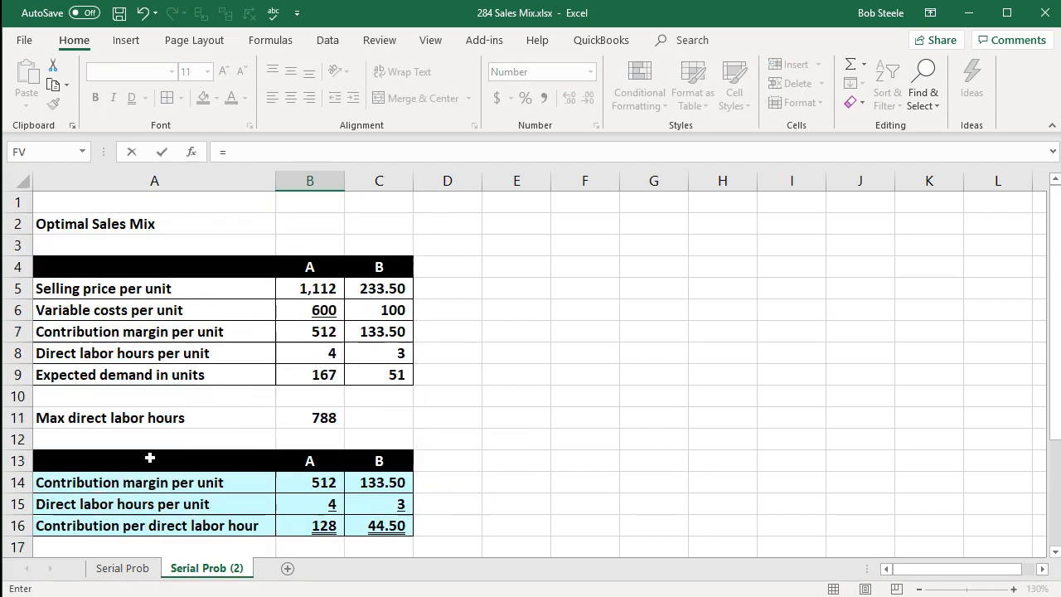
pyautogui.click(301, 334)
pyautogui.press('Tab')
pyautogui.write('=')
pyautogui.scroll(1, 301, 333)
pyautogui.scroll(1, 301, 334)
pyautogui.click(385, 332)
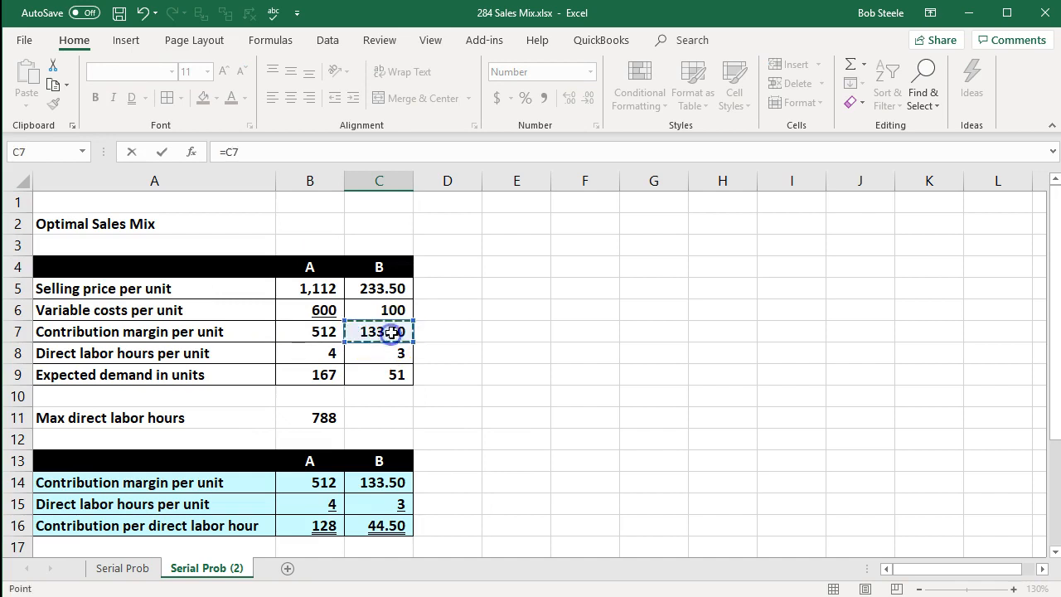
pyautogui.press('Tab')
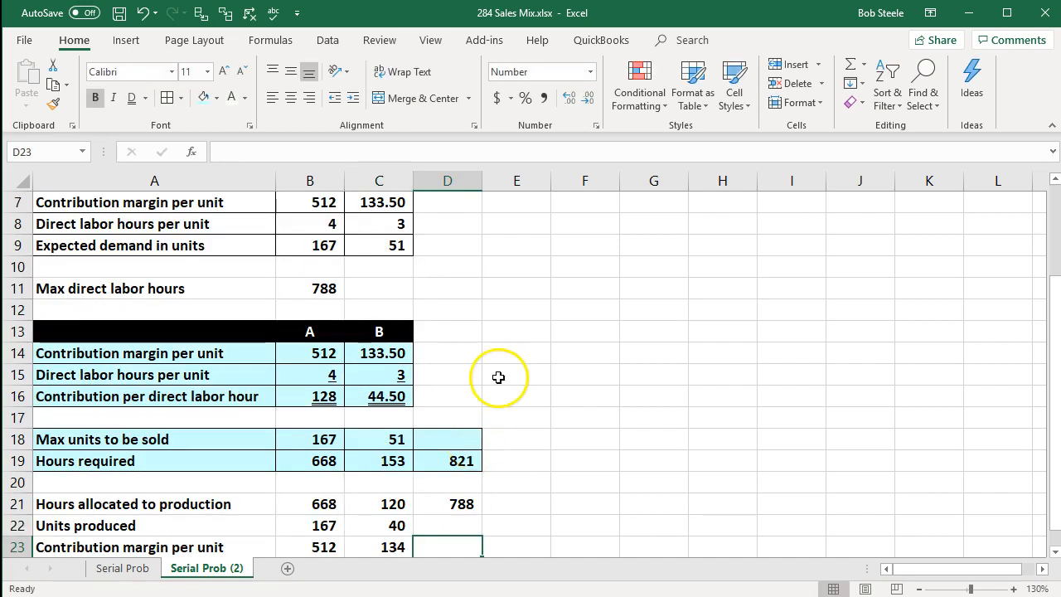
# Format product B's contribution margin per unit in C23 to show two decimal places
pyautogui.scroll(-1, 495, 374)
pyautogui.click(389, 481)
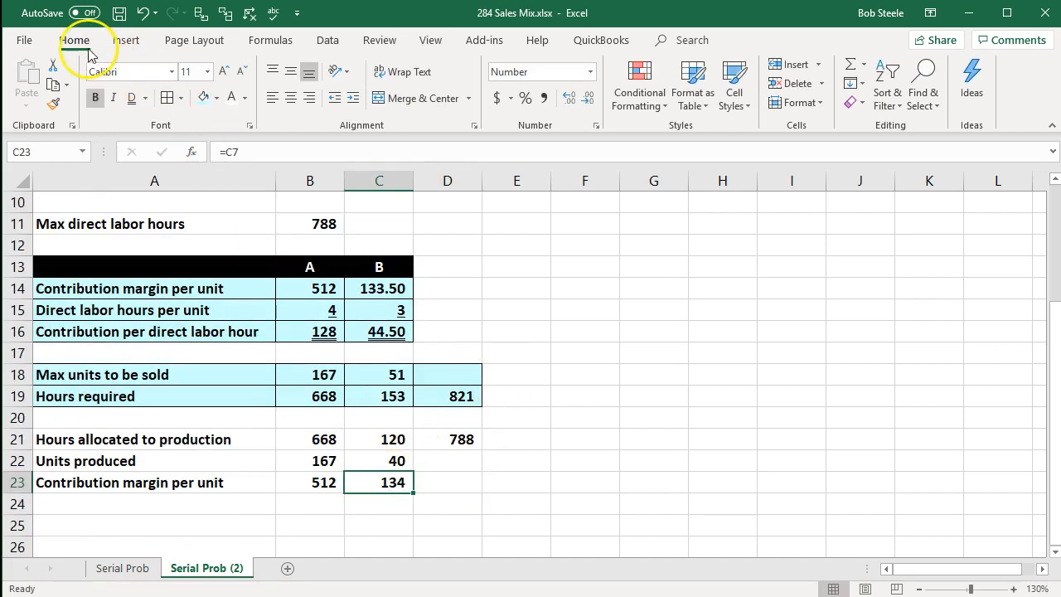
pyautogui.click(569, 98)
pyautogui.click(569, 98)
# Apply a single underline to the contribution margins per unit in B23:C23
pyautogui.moveTo(321, 483); pyautogui.dragTo(359, 480)
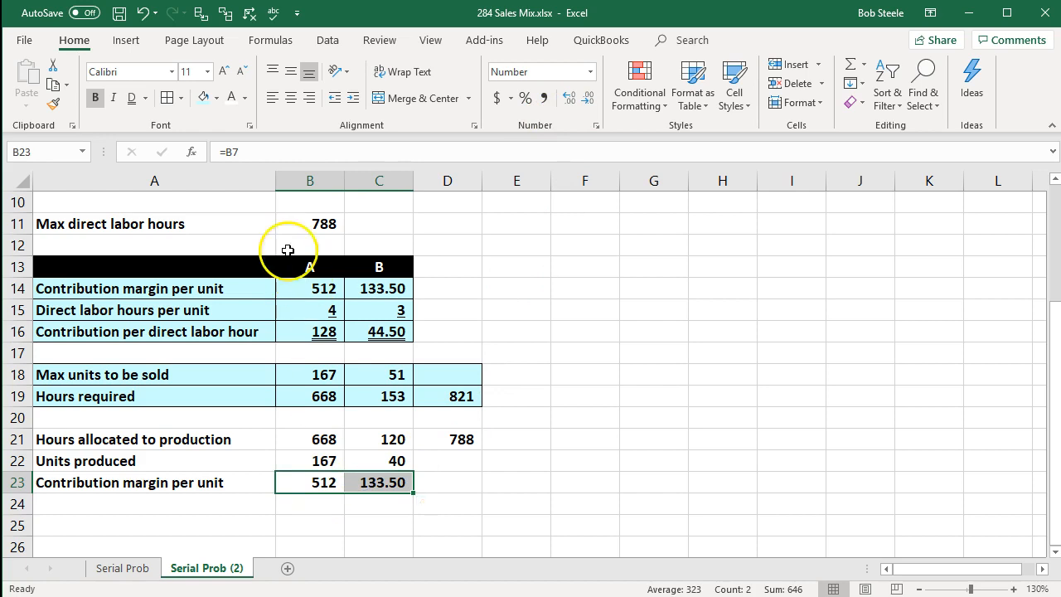
pyautogui.click(147, 98)
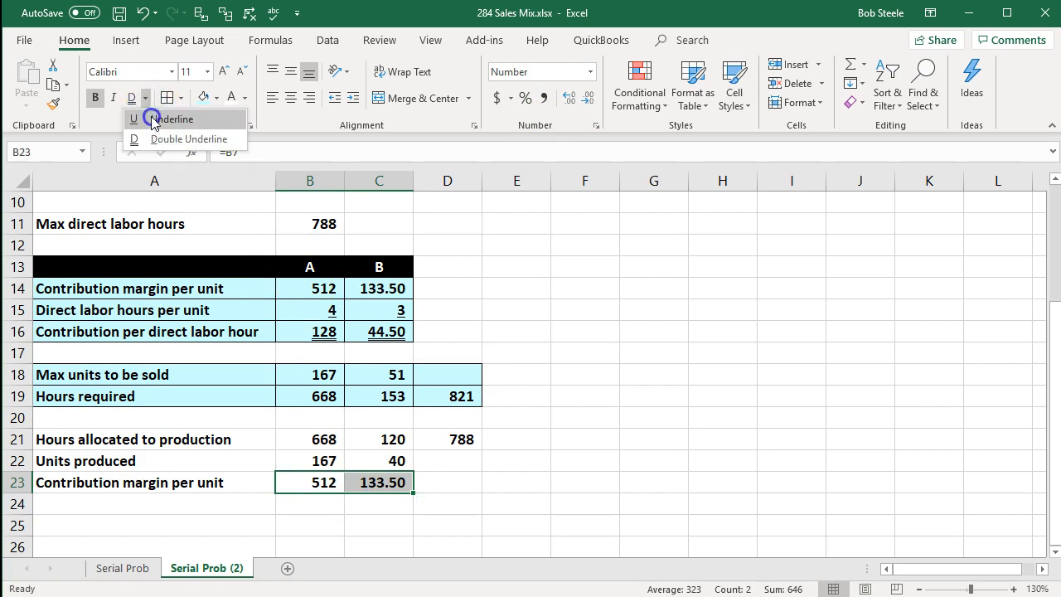
pyautogui.click(153, 121)
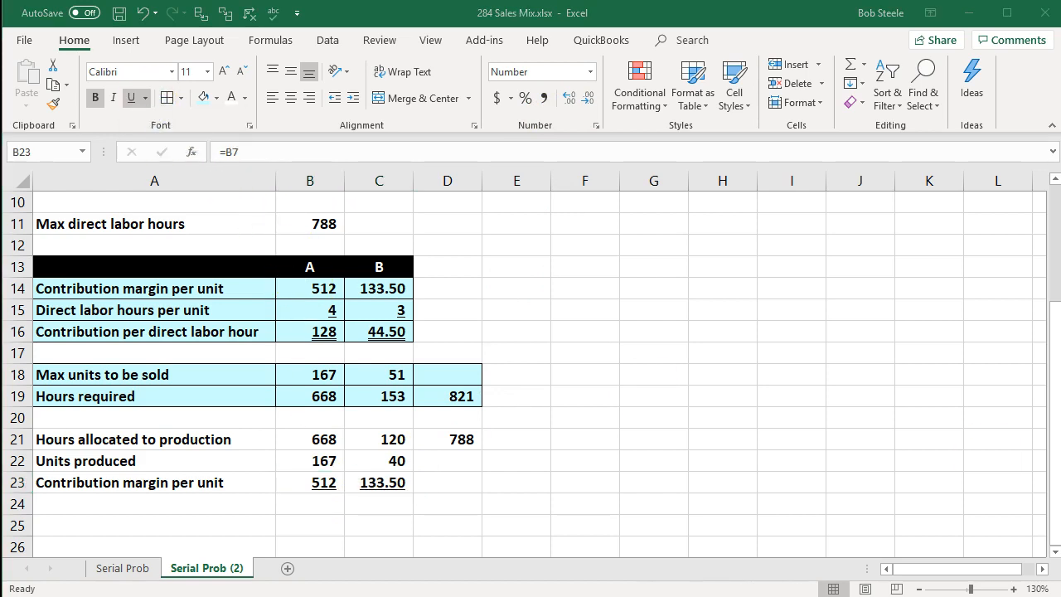
# Copy the label "Total contribution margin" into A24 and calculate product A's total in B24 with the formula =B22*B23
pyautogui.hotkey('ctrl', 'c')
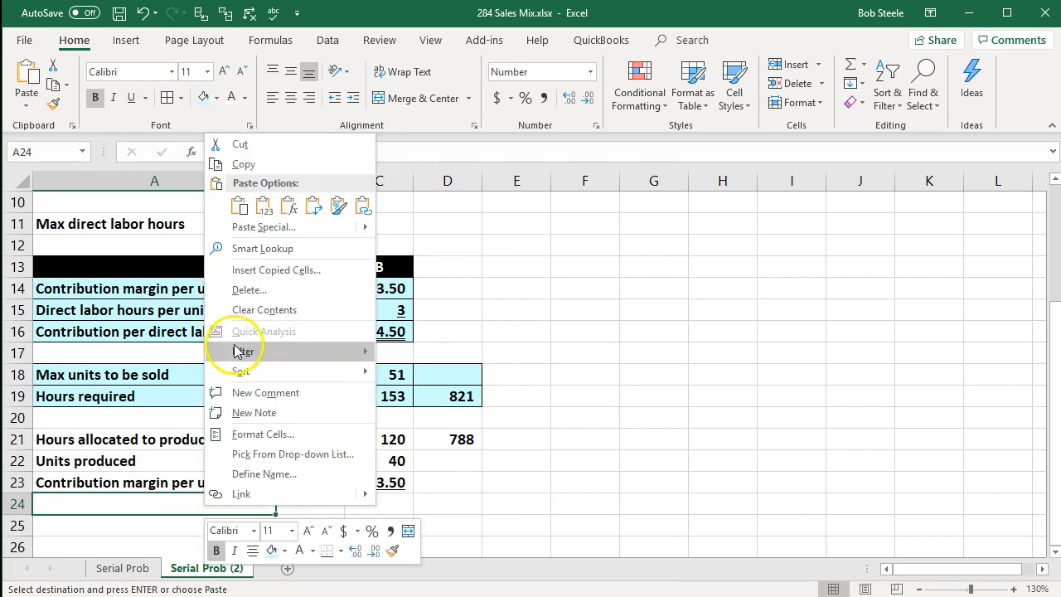
pyautogui.click(240, 205)
pyautogui.click(330, 504)
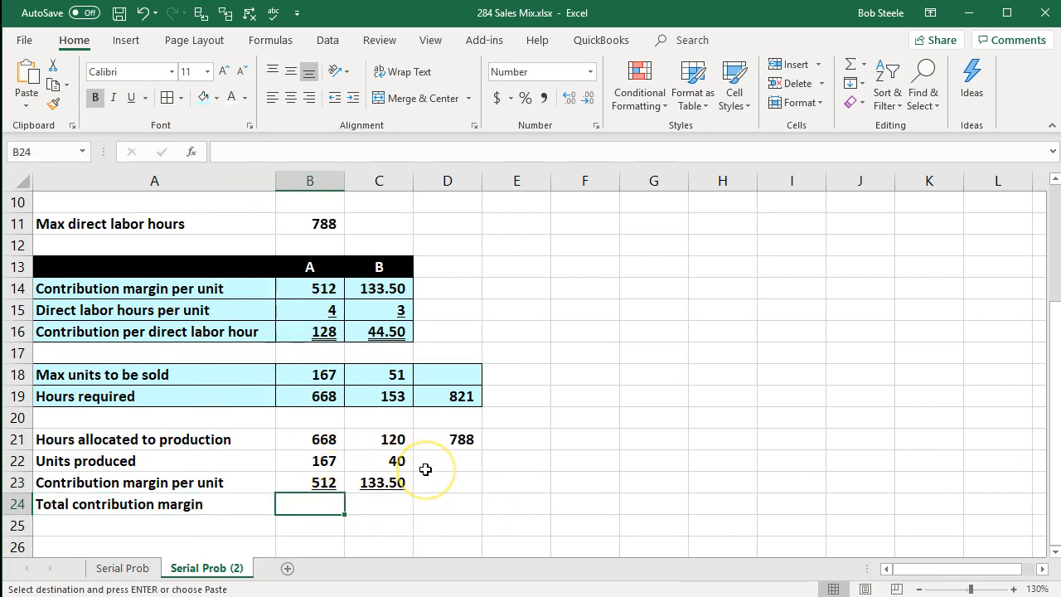
pyautogui.write('=')
pyautogui.press('Up')
pyautogui.press('Up')
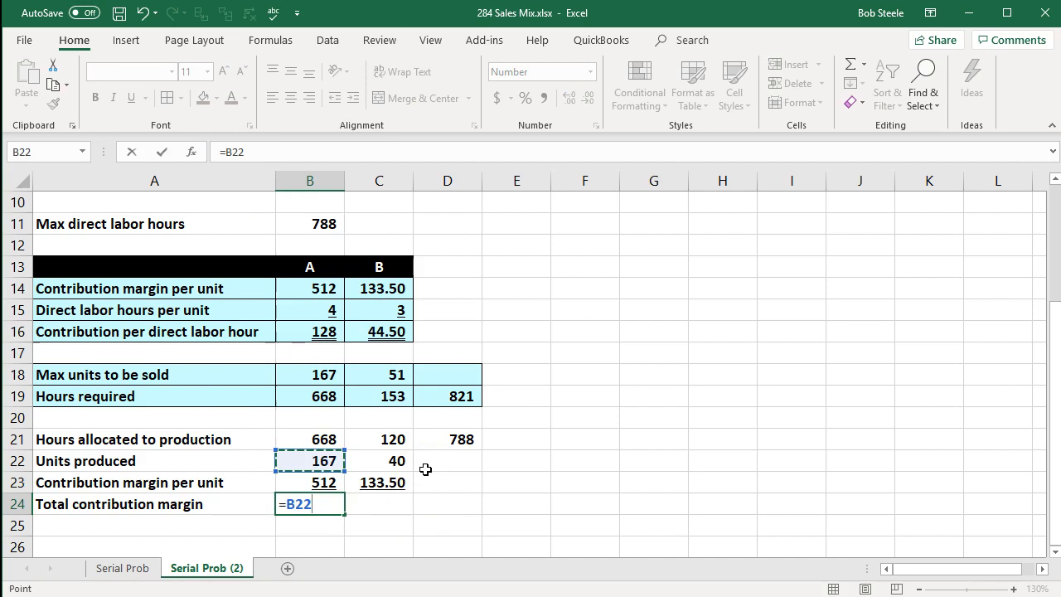
pyautogui.write('*')
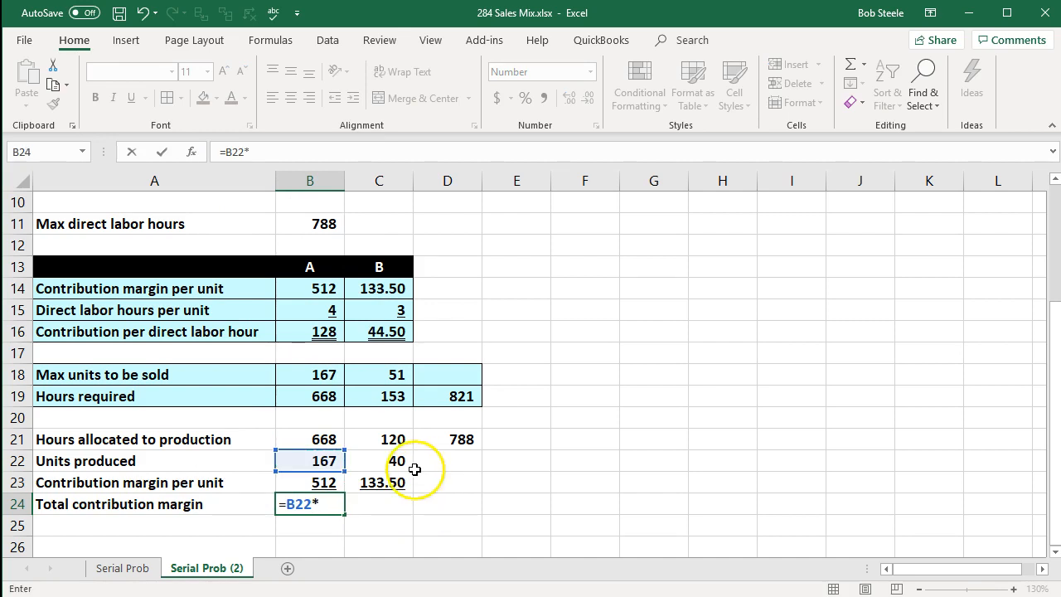
pyautogui.click(316, 484)
pyautogui.press('Tab')
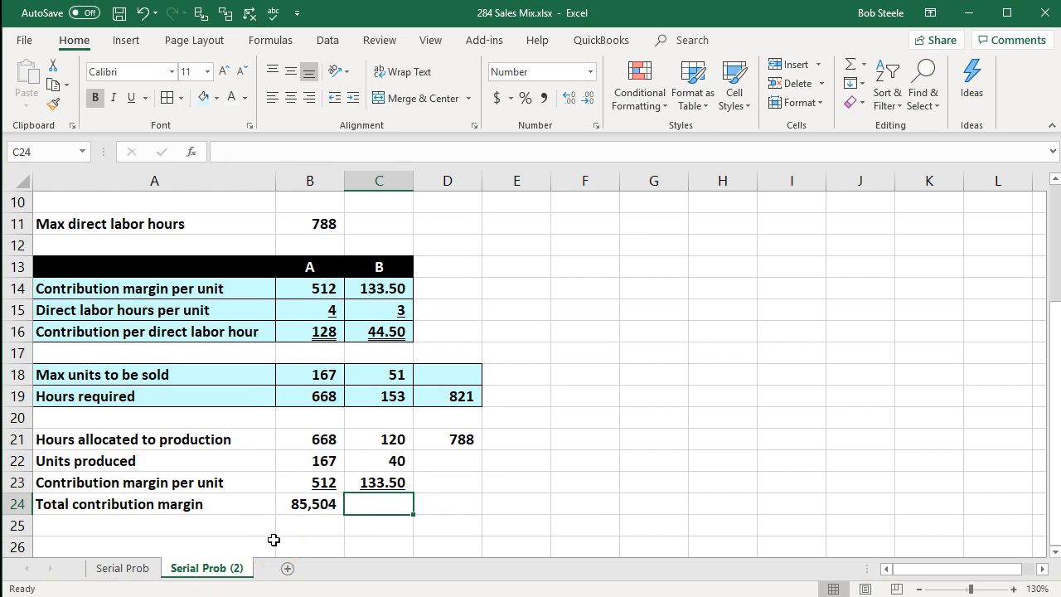
# Calculate product B's total contribution margin in C24 with the formula =C22*C23
pyautogui.write('=')
pyautogui.click(360, 464)
pyautogui.write('*')
pyautogui.click(365, 482)
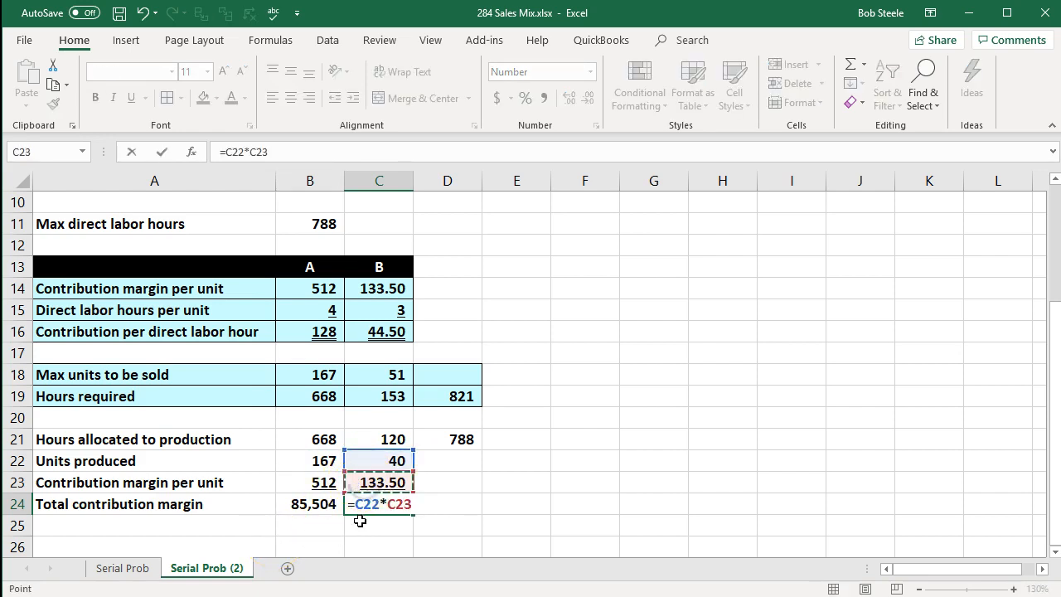
pyautogui.press('Tab')
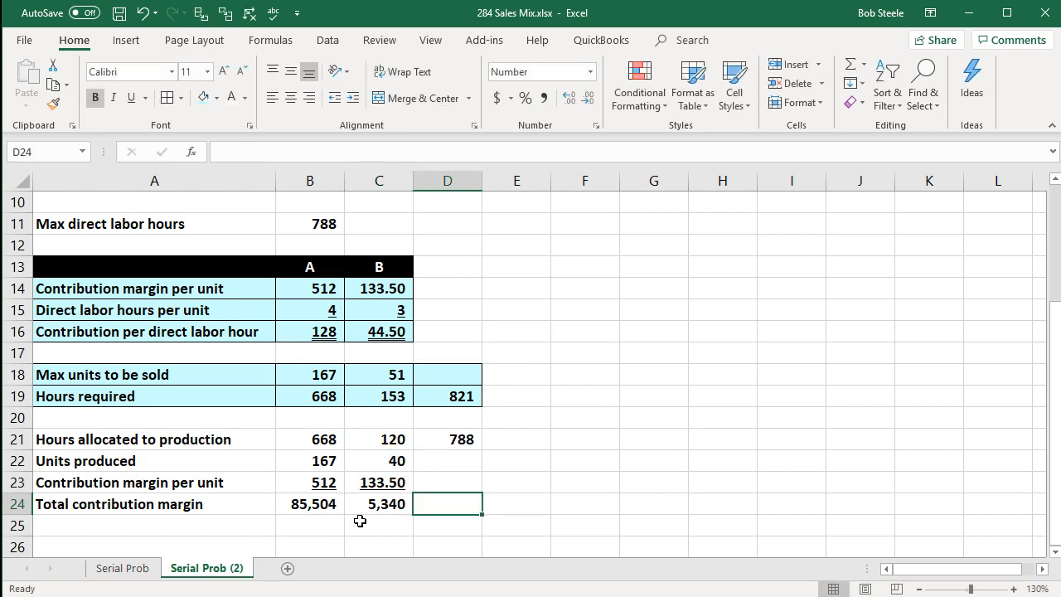
# Add up both products' total contribution margins in D24 by summing B24:C24
pyautogui.write('=sum(')
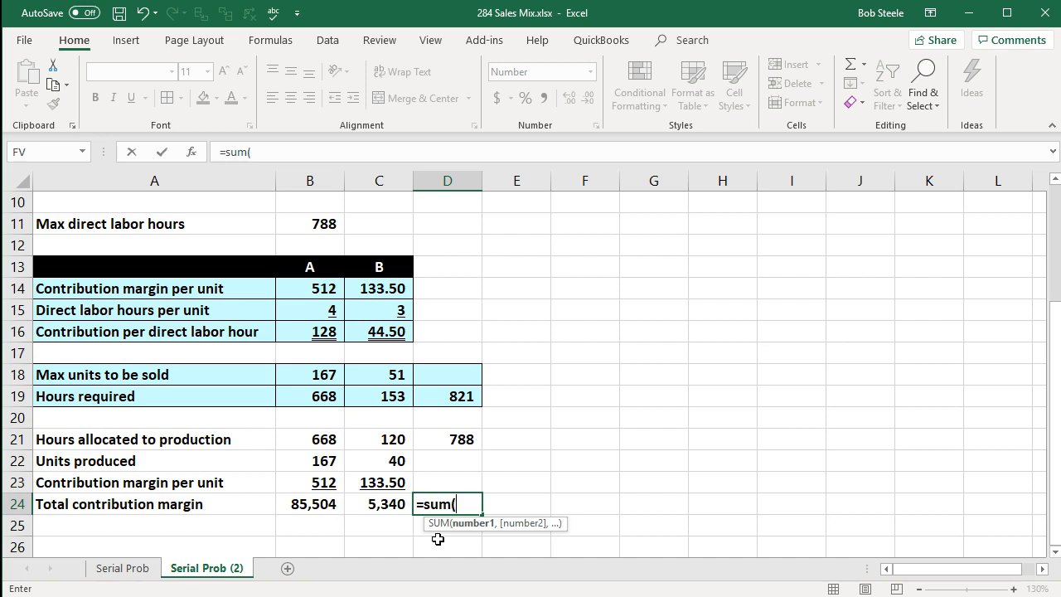
pyautogui.press('Left')
pyautogui.hotkey('shift', 'Left')
pyautogui.press('Return')
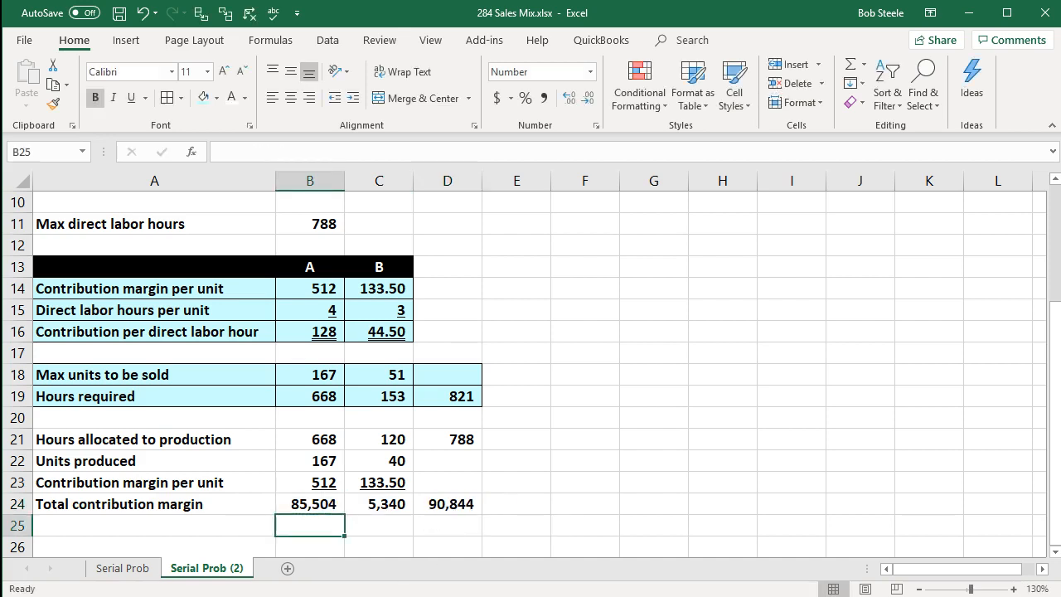
# Apply a double underline to the total contribution margins in B24:D24
pyautogui.moveTo(314, 503); pyautogui.dragTo(447, 504)
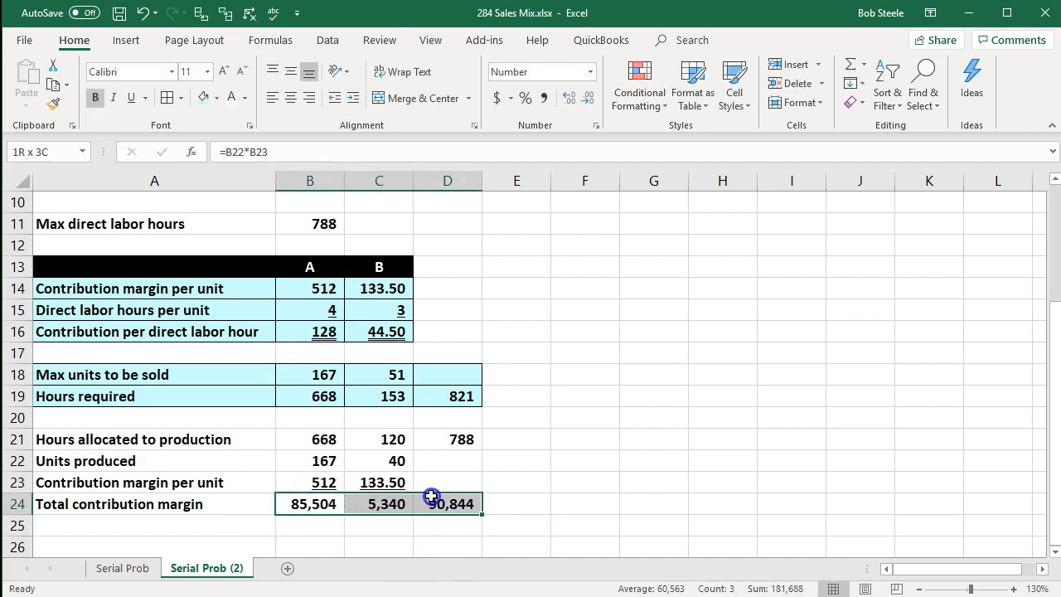
pyautogui.click(148, 97)
pyautogui.click(163, 138)
pyautogui.click(211, 479)
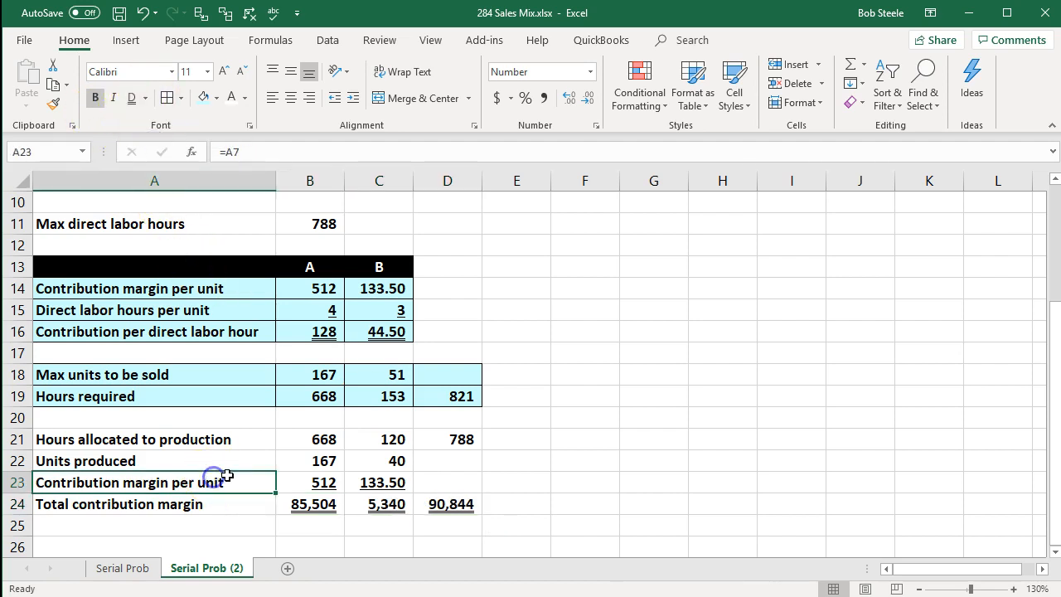
# Format the production table A21:D24 with the light blue fill and cell borders
pyautogui.moveTo(170, 445); pyautogui.dragTo(437, 504)
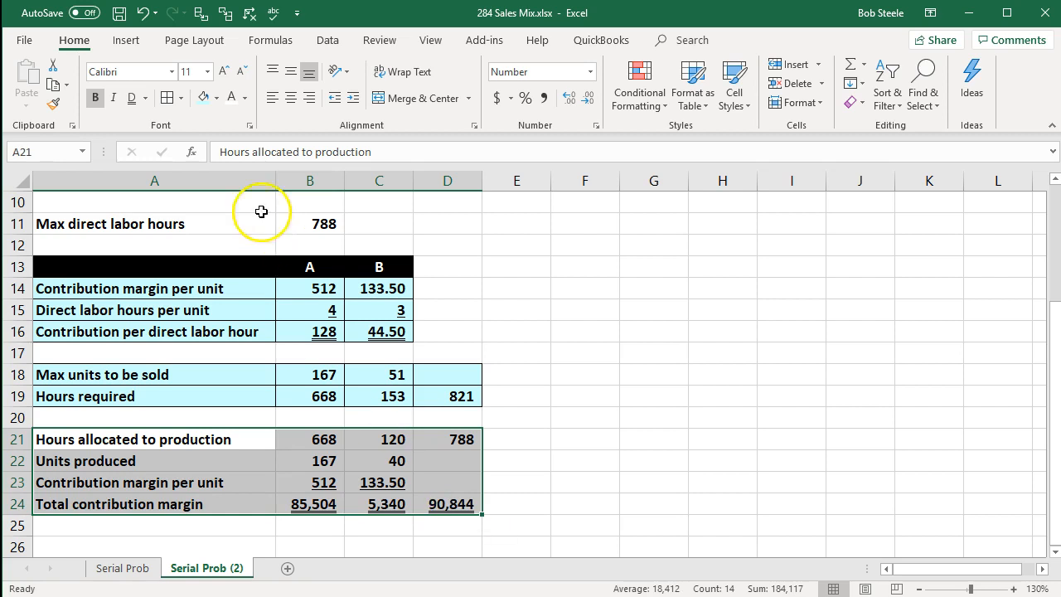
pyautogui.click(203, 99)
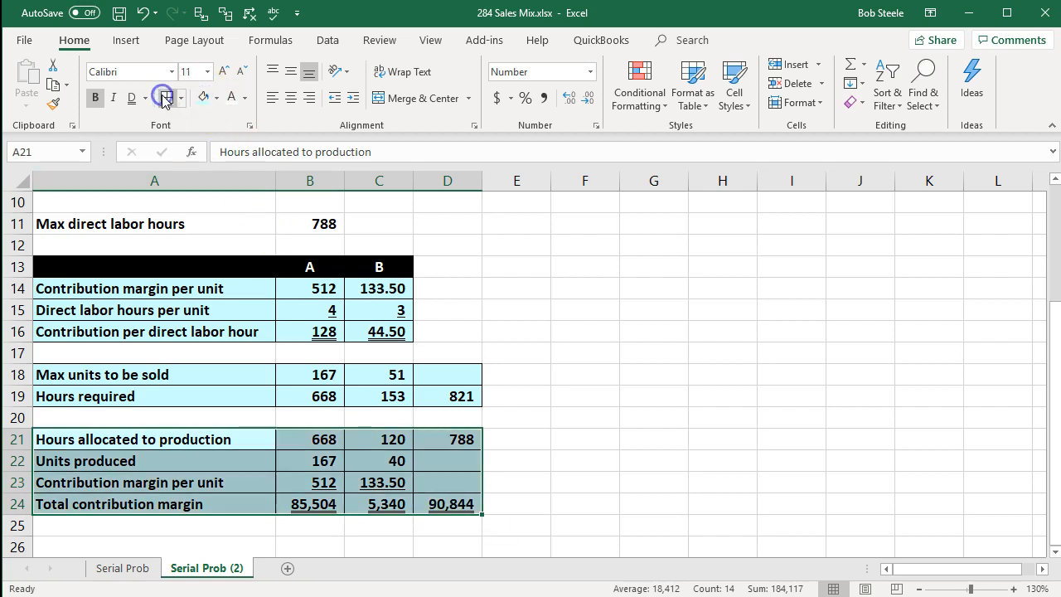
pyautogui.click(608, 462)
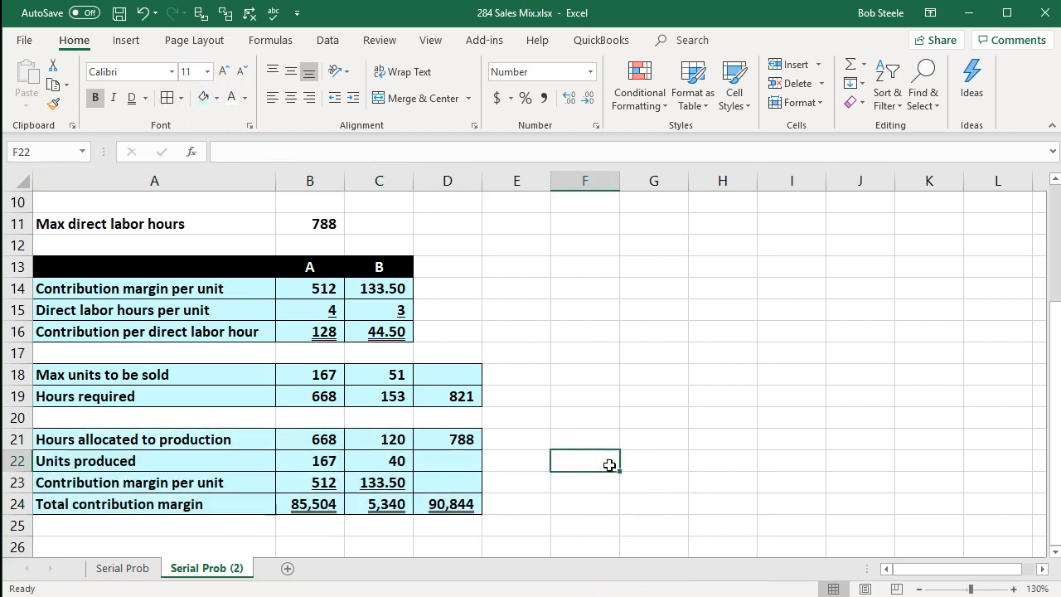
# Examine the allocated hours, units produced and contribution margin cells of the production table
pyautogui.click(321, 443)
pyautogui.press('Down')
pyautogui.press('Right')
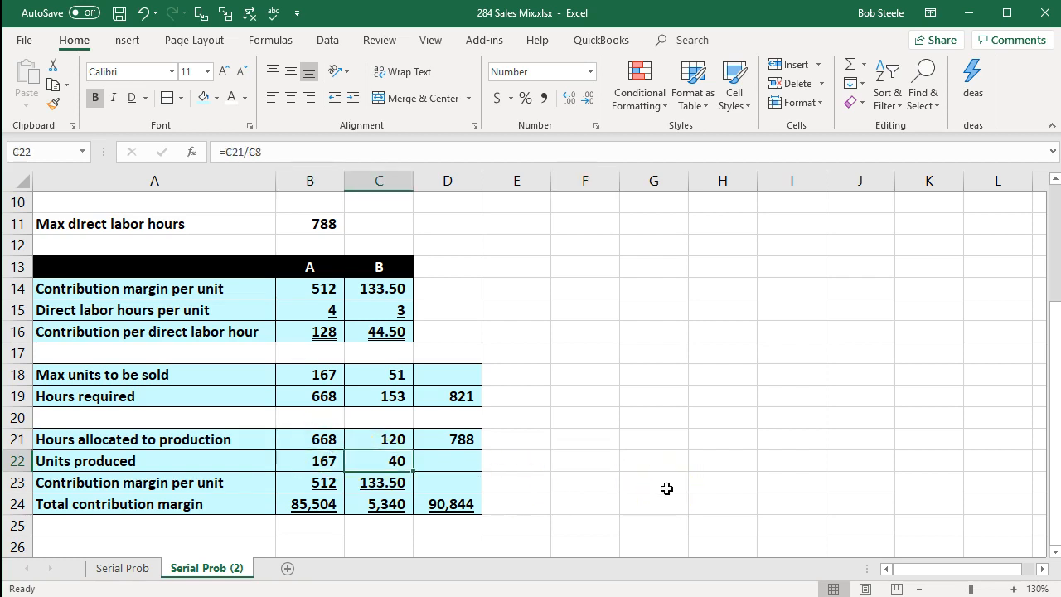
pyautogui.press('Down')
pyautogui.press('Left')
pyautogui.press('Down')
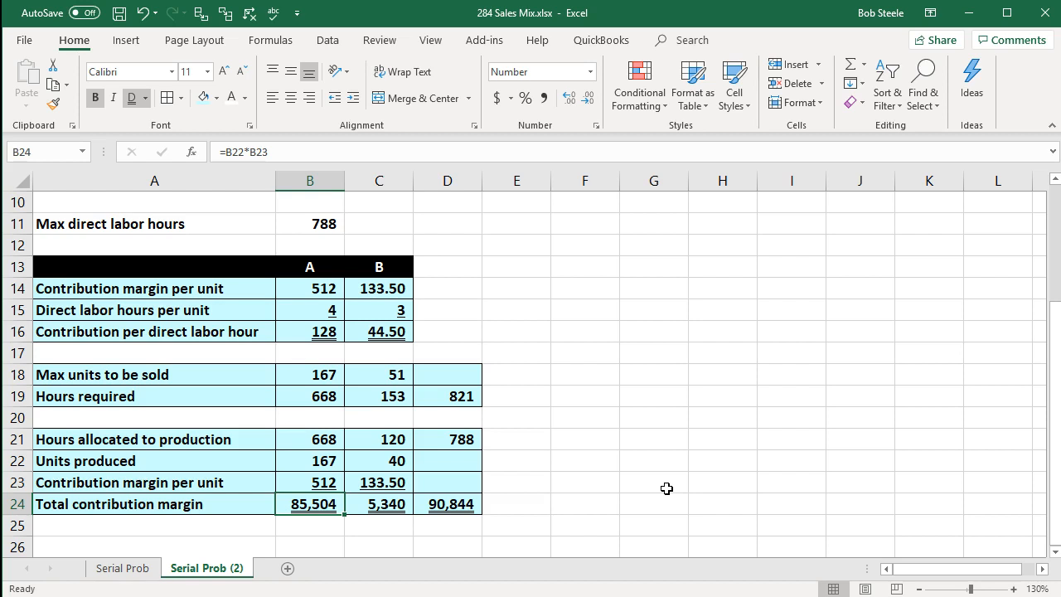